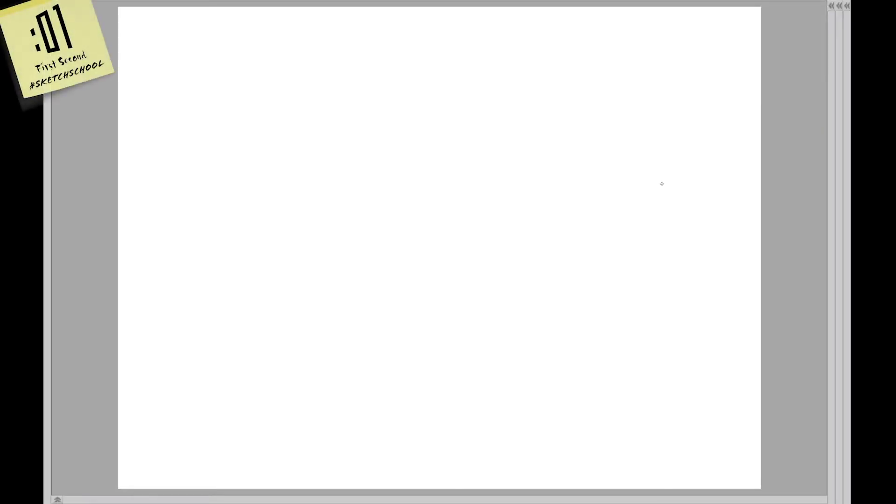
Rough in the first pencil lines for the head, chest, back, hip, front leg and trailing leg
left_click_drag(405, 150, 406, 102)
mouse_move(444, 172)
left_mouse_down()
mouse_move(532, 180)
mouse_move(465, 149)
left_mouse_up()
left_click_drag(519, 171, 561, 262)
mouse_move(420, 277)
left_mouse_down()
mouse_move(401, 317)
mouse_move(388, 376)
left_mouse_up()
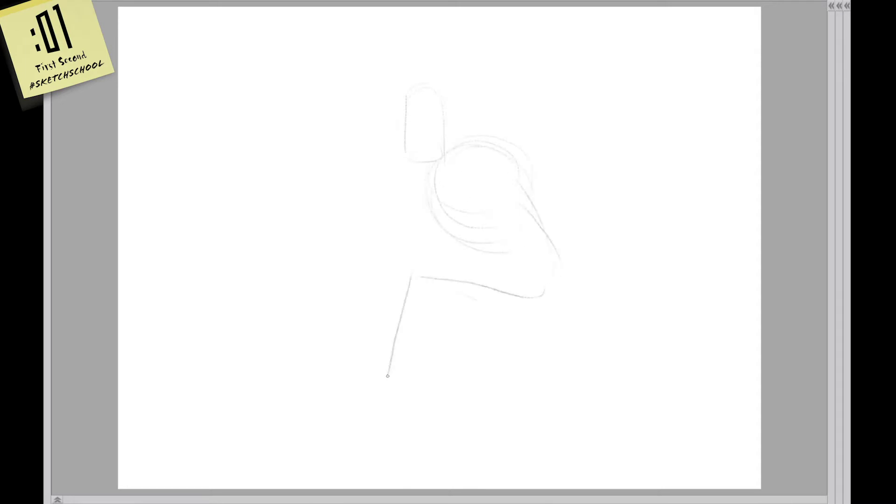
mouse_move(534, 299)
left_mouse_down()
mouse_move(609, 311)
mouse_move(681, 288)
left_mouse_up()
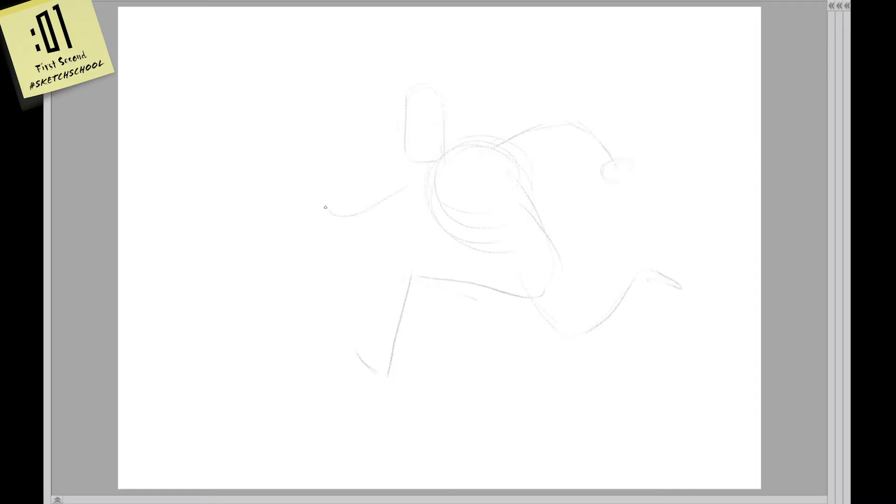
Undo the wrong arm tip and redraw the outstretched arm and forearm
key("ctrl+z")
left_click_drag(401, 189, 358, 205)
left_click_drag(332, 207, 286, 201)
left_click_drag(285, 211, 261, 224)
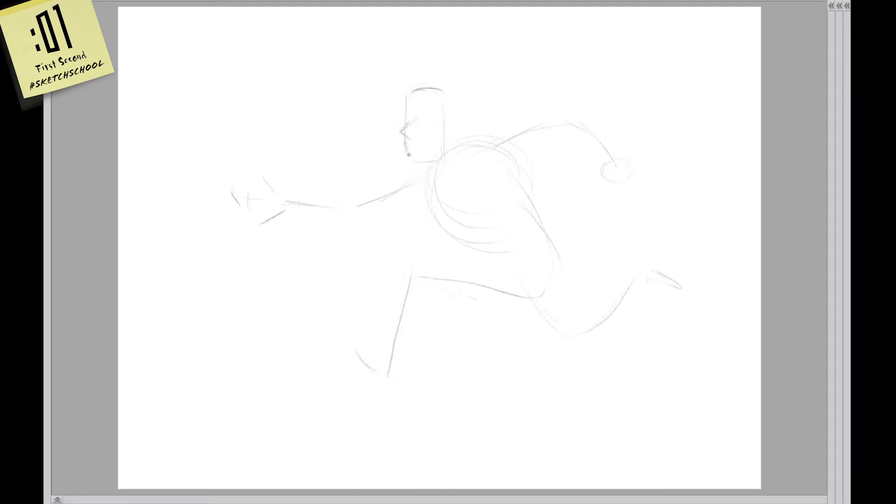
Sketch the jaw, shoulder curve, line under the raised arm, and the drawn-back fist
left_click_drag(409, 154, 434, 159)
left_click_drag(486, 138, 520, 121)
left_click_drag(560, 146, 605, 161)
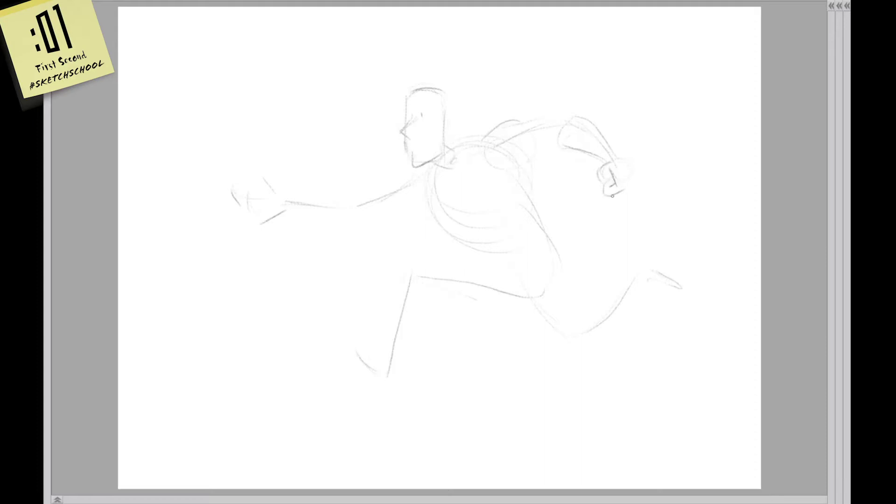
mouse_move(625, 159)
left_mouse_down()
mouse_move(600, 133)
mouse_move(495, 123)
mouse_move(552, 149)
left_mouse_up()
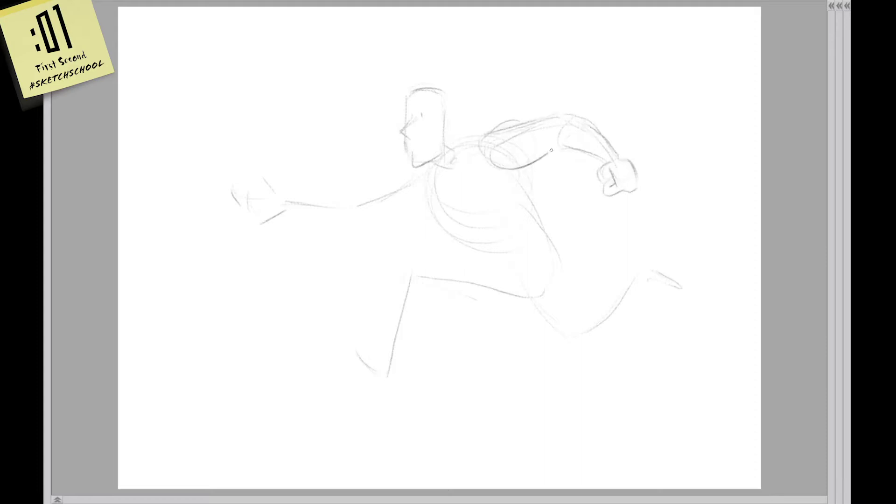
Add strokes along the outstretched arm, sketch its fingers, and darken the torso lines
mouse_move(430, 206)
left_mouse_down()
mouse_move(355, 217)
mouse_move(427, 169)
mouse_move(482, 184)
left_mouse_up()
mouse_move(369, 183)
left_mouse_down()
mouse_move(439, 181)
mouse_move(339, 179)
mouse_move(339, 205)
mouse_move(297, 211)
left_mouse_up()
left_click_drag(301, 216, 388, 227)
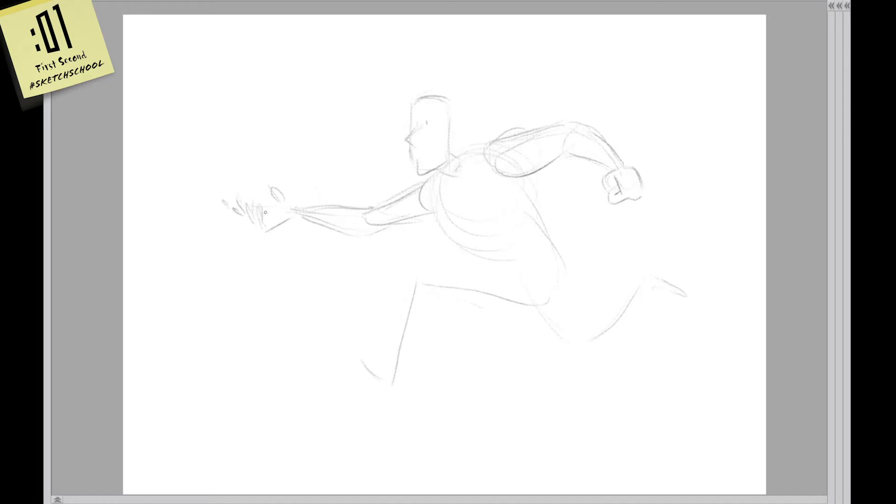
left_click_drag(279, 202, 249, 212)
left_click_drag(261, 206, 233, 210)
mouse_move(432, 182)
left_mouse_down()
mouse_move(471, 247)
mouse_move(541, 244)
left_mouse_up()
left_click_drag(537, 175, 543, 243)
Lasso-select the outstretched hand, shift it right, and clear the selection
key("m")
left_click_drag(306, 197, 309, 209)
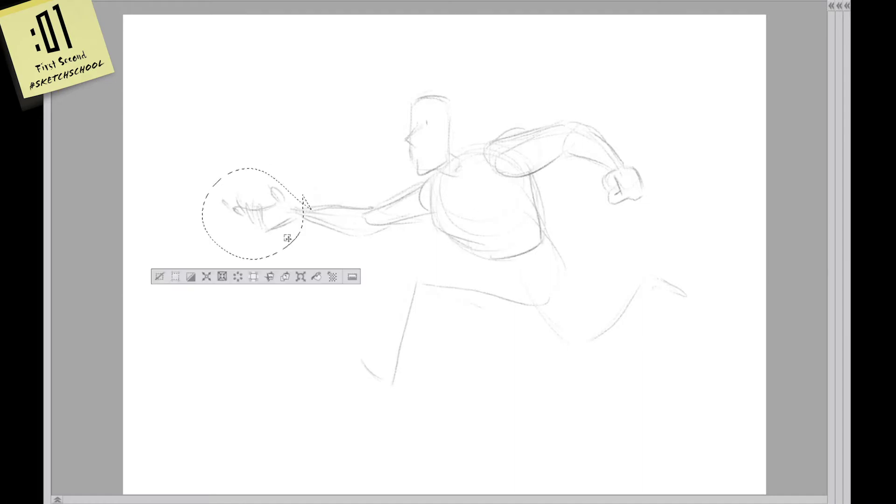
left_click_drag(288, 238, 304, 240)
key("ctrl+d")
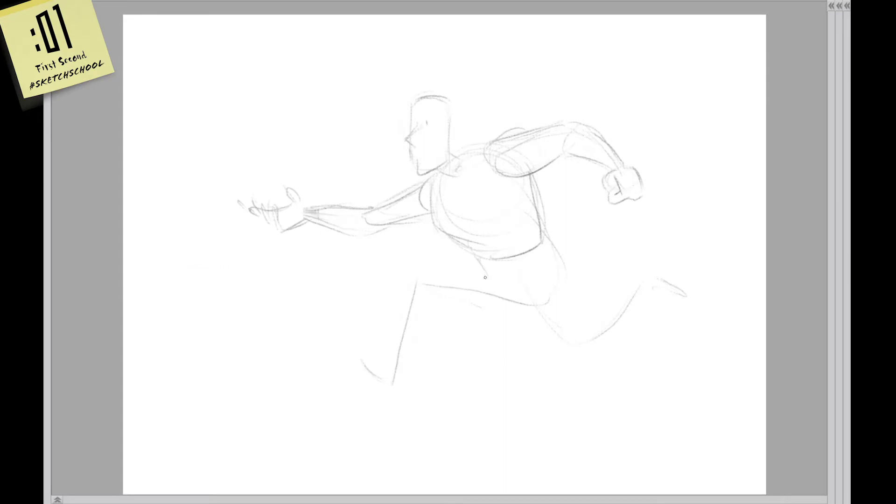
Sketch the pelvis centre line, hip contours and front thigh line
left_click_drag(485, 265, 488, 313)
left_click_drag(544, 236, 570, 297)
mouse_move(563, 252)
left_mouse_down()
mouse_move(550, 315)
mouse_move(464, 285)
left_mouse_up()
left_click_drag(554, 280, 409, 280)
left_click_drag(411, 282, 493, 324)
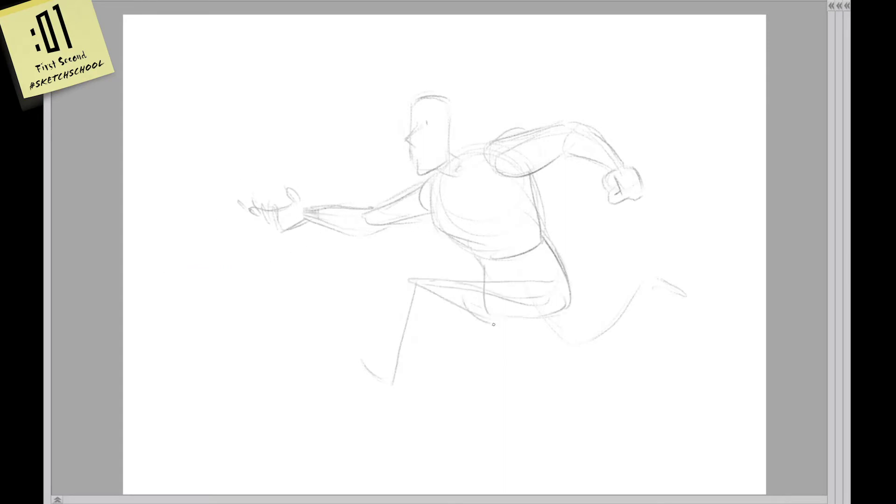
left_click_drag(568, 298, 489, 322)
left_click_drag(486, 322, 538, 324)
Draw the forward leg from thigh through shin down to the heel and foot
left_click_drag(411, 280, 376, 380)
left_click_drag(388, 340, 366, 387)
left_click_drag(409, 366, 416, 358)
left_click_drag(423, 280, 374, 374)
left_click_drag(377, 369, 362, 389)
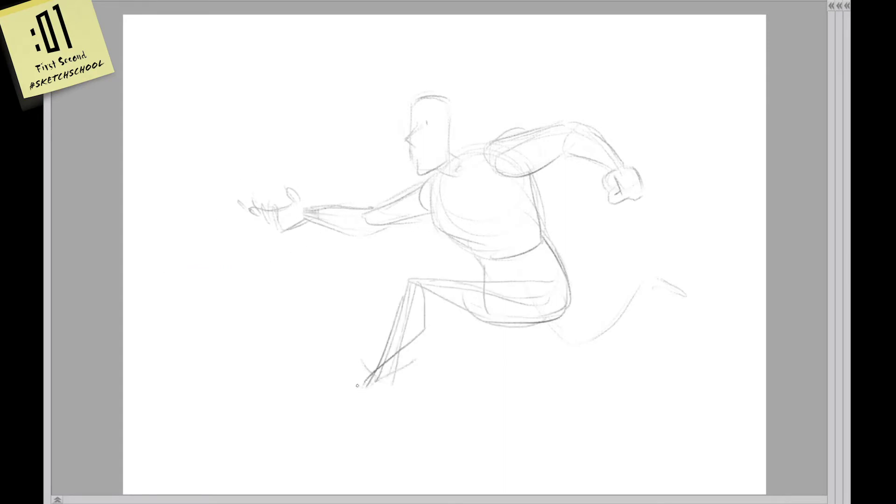
mouse_move(325, 347)
left_mouse_down()
mouse_move(357, 390)
mouse_move(373, 384)
left_mouse_up()
left_click_drag(362, 390, 378, 384)
Sketch the back leg: thigh, rising shin, pointed foot and heel
left_click_drag(495, 299, 597, 370)
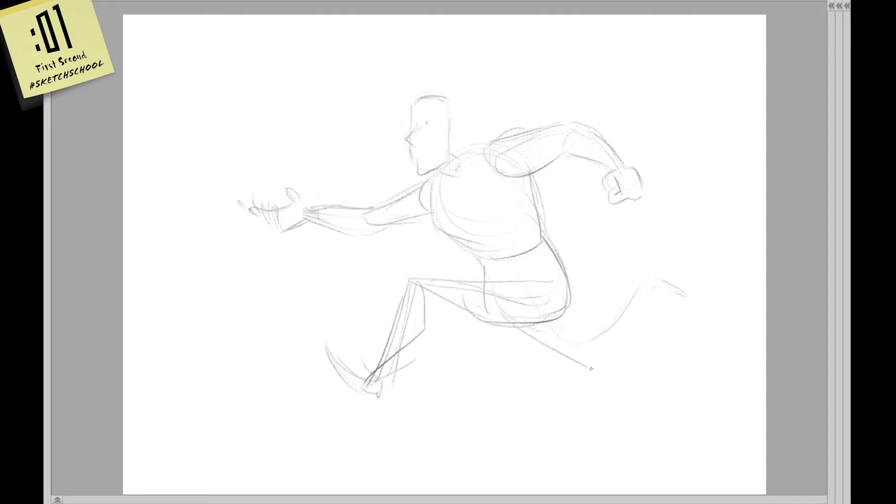
mouse_move(571, 308)
left_mouse_down()
mouse_move(598, 330)
mouse_move(590, 330)
mouse_move(635, 284)
left_mouse_up()
mouse_move(602, 369)
left_mouse_down()
mouse_move(632, 309)
mouse_move(678, 290)
mouse_move(697, 305)
left_mouse_up()
left_click_drag(650, 289, 693, 304)
left_click_drag(649, 270, 634, 281)
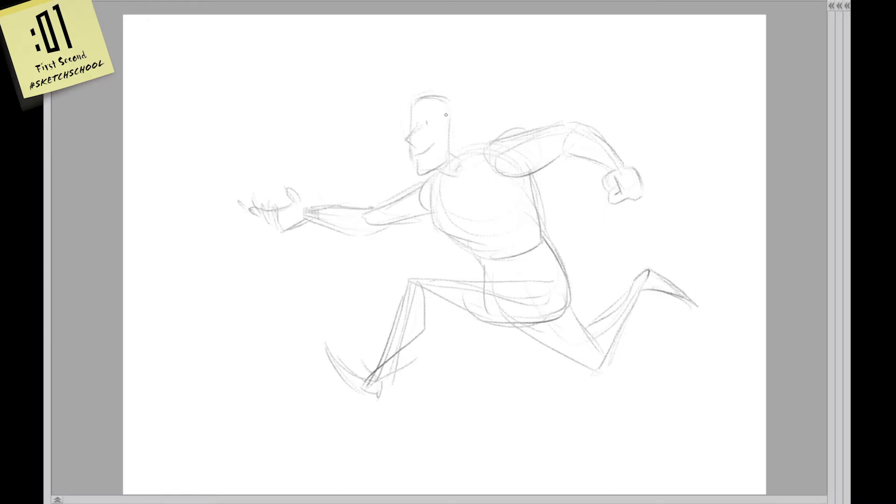
Sketch the cowboy hat with its dome, tall crown and extended brim
left_click_drag(371, 100, 401, 131)
left_click_drag(362, 74, 410, 105)
left_click_drag(499, 116, 448, 105)
mouse_move(420, 79)
left_mouse_down()
mouse_move(453, 103)
mouse_move(414, 98)
mouse_move(409, 123)
left_mouse_up()
mouse_move(496, 117)
left_mouse_down()
mouse_move(439, 108)
mouse_move(535, 99)
left_mouse_up()
Add the eyes, neck and chest, and redraw the back and torso contours darker
left_click_drag(544, 194, 506, 113)
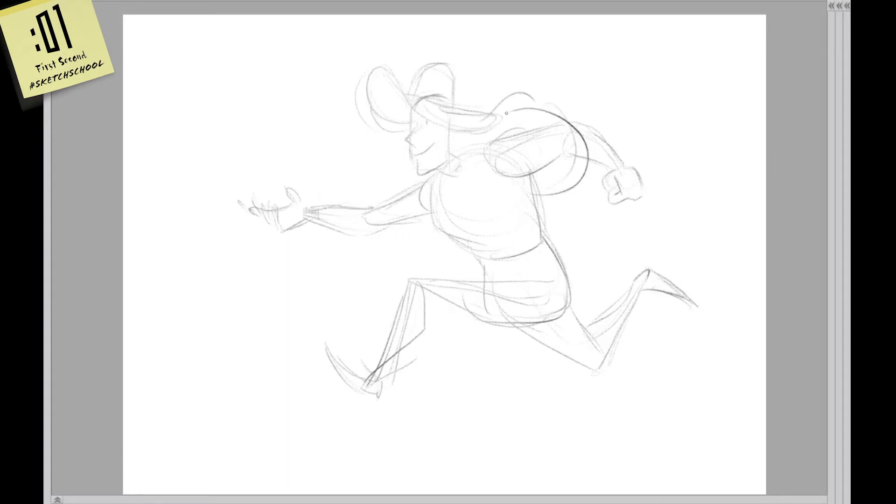
mouse_move(429, 111)
left_mouse_down()
mouse_move(435, 130)
mouse_move(406, 135)
left_mouse_up()
mouse_move(457, 149)
left_mouse_down()
mouse_move(450, 196)
mouse_move(418, 226)
mouse_move(525, 220)
mouse_move(512, 122)
mouse_move(488, 144)
left_mouse_up()
left_click_drag(513, 113, 451, 152)
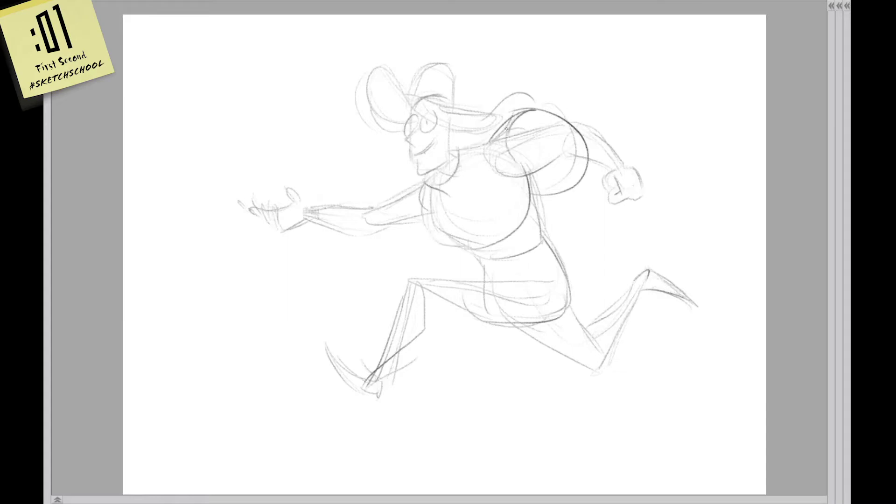
left_click_drag(513, 140, 483, 231)
mouse_move(424, 183)
left_mouse_down()
mouse_move(441, 238)
mouse_move(502, 239)
left_mouse_up()
mouse_move(495, 218)
left_mouse_down()
mouse_move(525, 204)
mouse_move(502, 154)
mouse_move(513, 112)
left_mouse_up()
left_click_drag(501, 235, 529, 207)
Add shoulder and chest lines, a small chest zigzag, and reinforce the shoulder contour
left_click_drag(513, 136, 576, 119)
left_click_drag(528, 166, 567, 144)
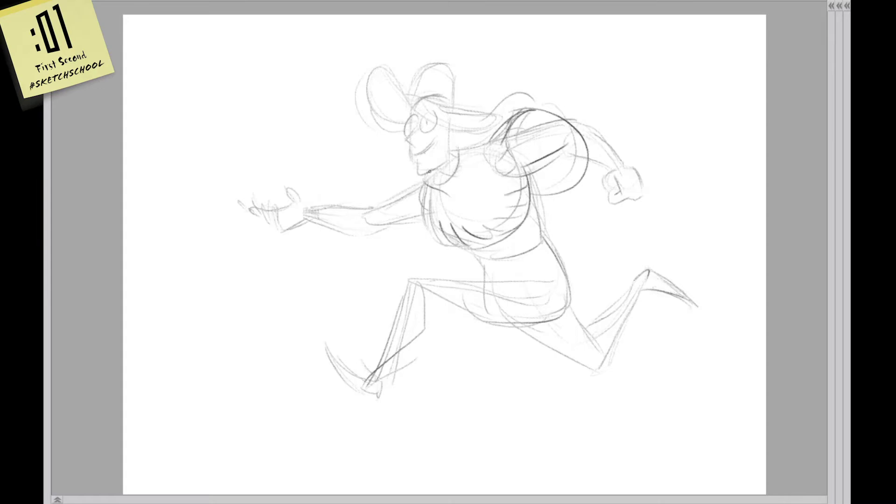
left_click_drag(424, 187, 458, 193)
left_click_drag(436, 208, 477, 176)
mouse_move(469, 143)
left_mouse_down()
mouse_move(453, 164)
mouse_move(475, 146)
left_mouse_up()
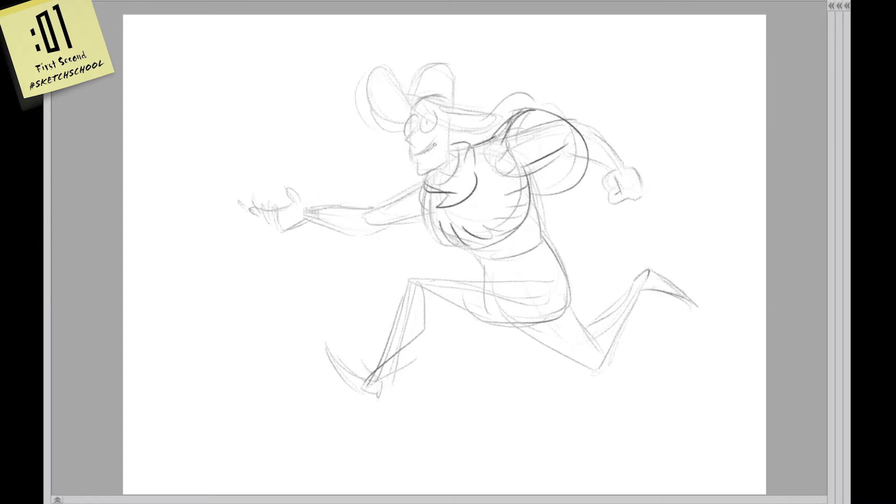
Darken the chin, eye outline and face profile, and trace the outstretched upper arm
left_click_drag(411, 164, 439, 174)
mouse_move(418, 117)
left_mouse_down()
mouse_move(432, 132)
mouse_move(421, 128)
left_mouse_up()
left_click_drag(420, 114, 405, 135)
left_click_drag(412, 180, 373, 230)
Darken the shoulder and fist, add forearm and elbow arcs, and hatch the upper arm
left_click_drag(521, 133, 571, 120)
left_click_drag(571, 148, 531, 169)
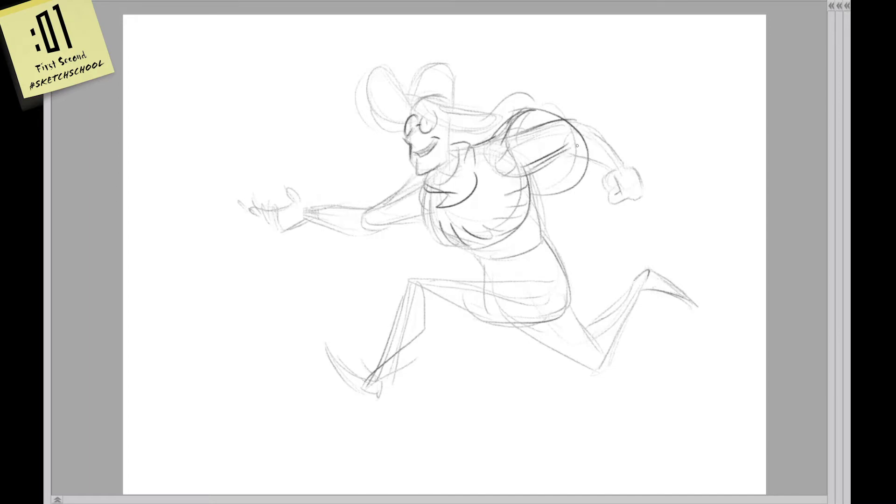
left_click_drag(605, 172, 610, 192)
mouse_move(600, 159)
left_mouse_down()
mouse_move(617, 145)
mouse_move(600, 122)
mouse_move(620, 144)
mouse_move(607, 169)
left_mouse_up()
left_click_drag(593, 132, 557, 161)
left_click_drag(520, 131, 582, 115)
left_click_drag(491, 142, 559, 113)
Hatch along the back and draw a dark belt across the waist
mouse_move(547, 202)
left_mouse_down()
mouse_move(537, 245)
mouse_move(534, 229)
left_mouse_up()
mouse_move(449, 242)
left_mouse_down()
mouse_move(473, 253)
mouse_move(516, 243)
left_mouse_up()
left_click_drag(469, 262, 548, 229)
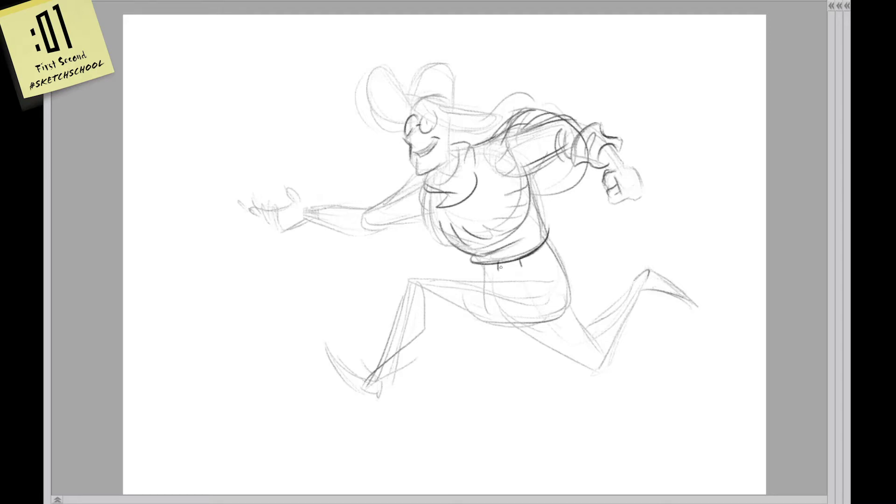
mouse_move(480, 266)
left_mouse_down()
mouse_move(555, 244)
mouse_move(569, 316)
left_mouse_up()
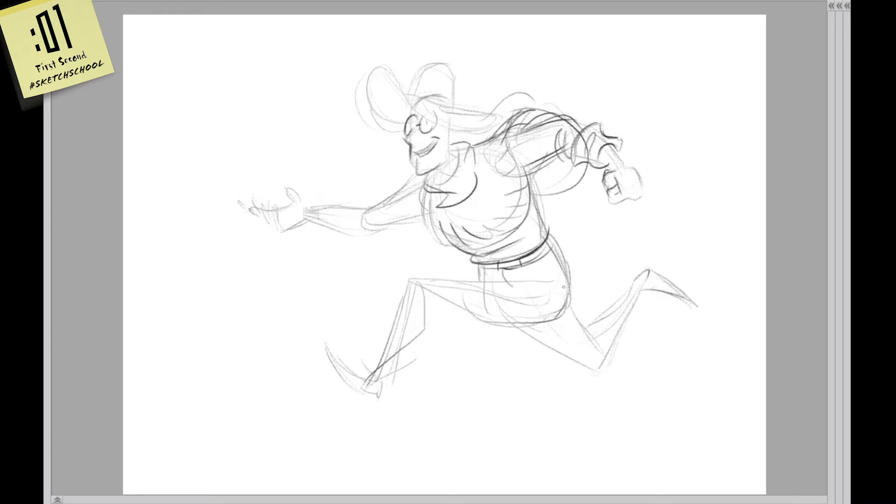
Draw the right hip, upper thigh and hip pocket, and refine the front boot's heel and sole
left_click_drag(423, 277, 535, 283)
left_click_drag(478, 281, 535, 278)
mouse_move(541, 273)
left_mouse_down()
mouse_move(393, 326)
mouse_move(371, 379)
left_mouse_up()
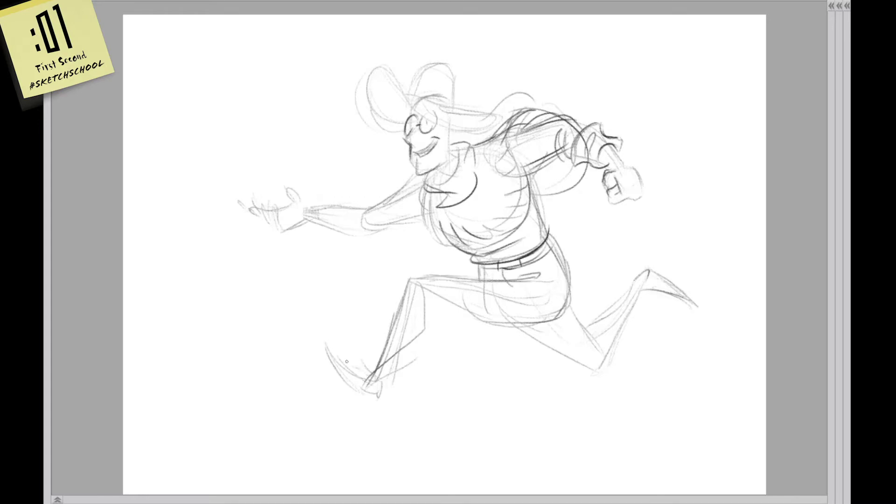
mouse_move(326, 337)
left_mouse_down()
mouse_move(332, 373)
mouse_move(388, 391)
mouse_move(329, 347)
mouse_move(355, 385)
mouse_move(413, 347)
mouse_move(398, 382)
left_mouse_up()
Outline the front boot, nudge it down and left, and undo the stray thigh strokes
left_click_drag(440, 325, 411, 352)
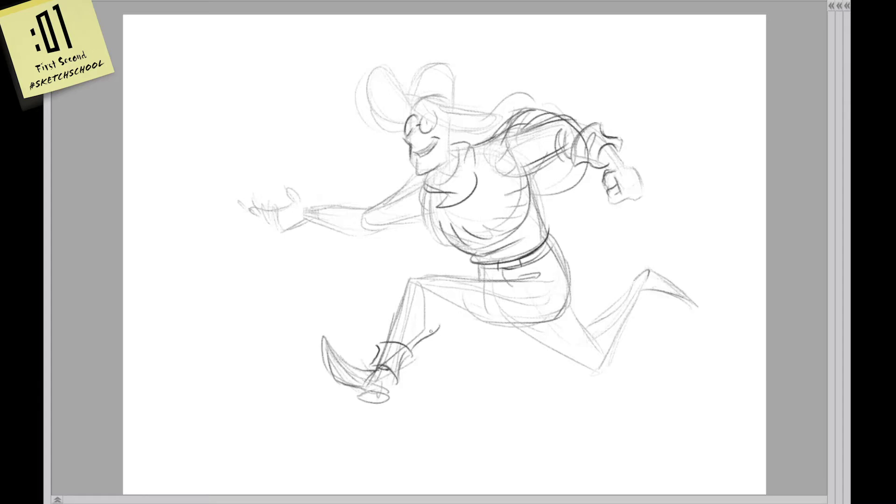
mouse_move(436, 288)
left_mouse_down()
mouse_move(427, 332)
mouse_move(408, 330)
left_mouse_up()
left_click_drag(355, 373, 350, 383)
key("ctrl+d")
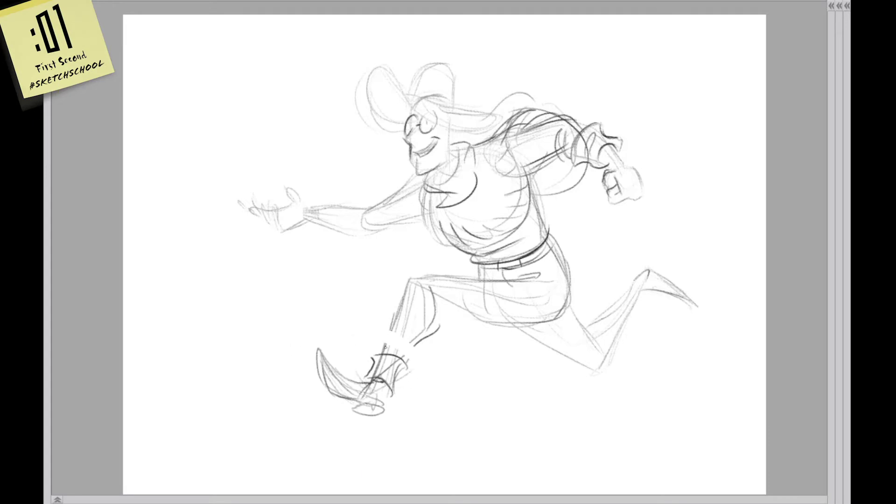
left_click_drag(408, 279, 385, 348)
left_click_drag(410, 278, 536, 277)
key("ctrl+z")
key("ctrl+z")
Redraw the front thigh and shin, and the back thigh's underside down to the knee
left_click_drag(439, 289, 397, 369)
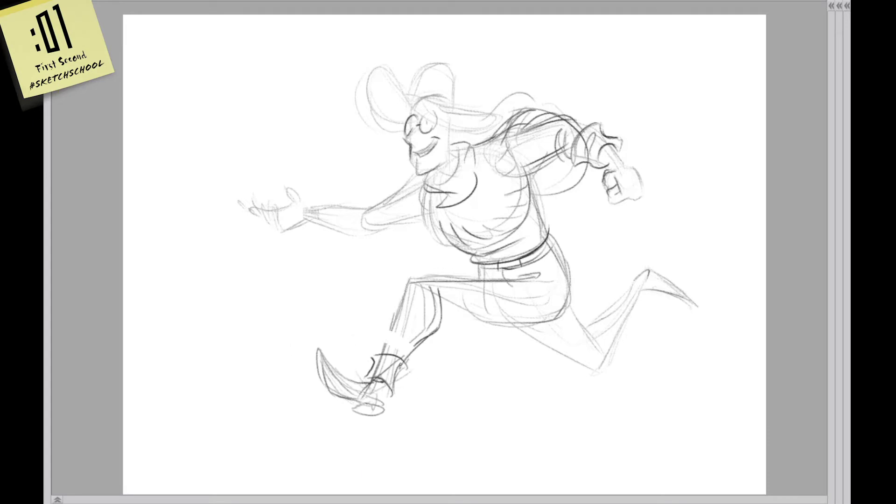
left_click_drag(446, 315, 401, 367)
left_click_drag(439, 303, 532, 329)
left_click_drag(564, 280, 532, 327)
left_click_drag(560, 296, 600, 339)
left_click_drag(509, 334, 602, 363)
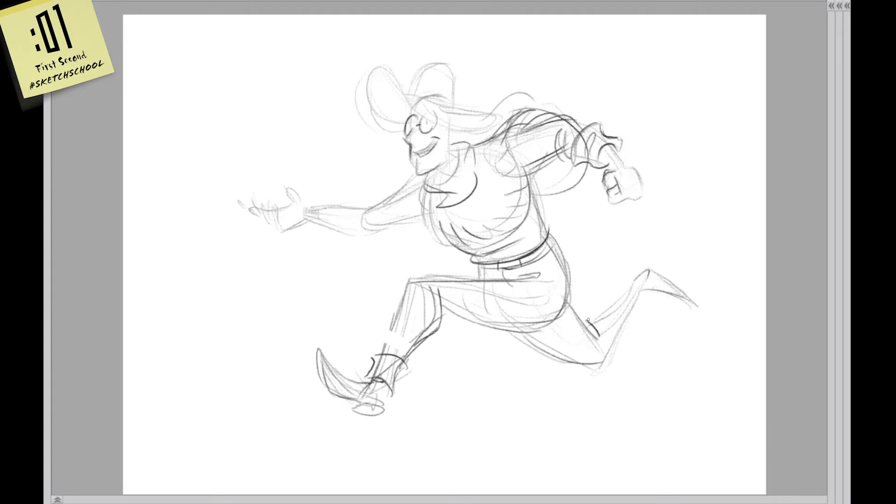
Sketch the back calf and darken the pointed back boot, toe, sole and heel
left_click_drag(599, 306, 597, 327)
mouse_move(598, 309)
left_mouse_down()
mouse_move(647, 264)
mouse_move(684, 287)
left_mouse_up()
left_click_drag(633, 303, 607, 360)
mouse_move(647, 286)
left_mouse_down()
mouse_move(613, 339)
mouse_move(648, 283)
mouse_move(642, 262)
left_mouse_up()
mouse_move(642, 261)
left_mouse_down()
mouse_move(668, 264)
mouse_move(706, 317)
left_mouse_up()
mouse_move(646, 290)
left_mouse_down()
mouse_move(704, 313)
mouse_move(692, 303)
left_mouse_up()
mouse_move(646, 264)
left_mouse_down()
mouse_move(636, 279)
mouse_move(670, 274)
left_mouse_up()
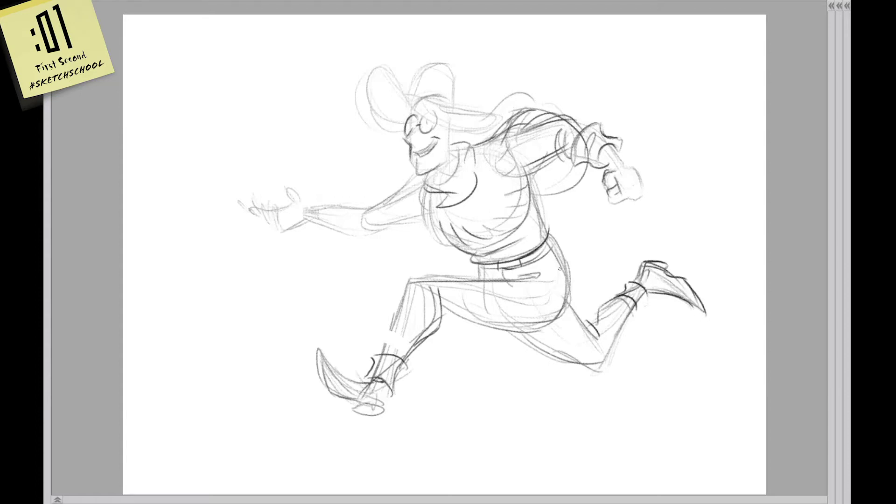
Add a stroke down the torso's back, then select the outstretched hand and shift it left
left_click_drag(531, 169, 546, 220)
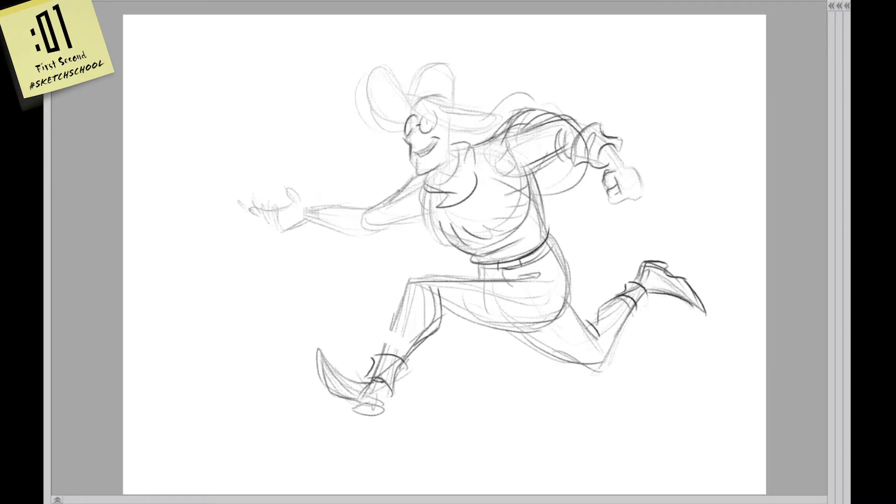
mouse_move(334, 172)
left_mouse_down()
mouse_move(386, 192)
mouse_move(334, 174)
left_mouse_up()
key("ctrl+d")
mouse_move(350, 246)
left_mouse_down()
mouse_move(323, 212)
mouse_move(319, 236)
left_mouse_up()
Erase faint wrist lines and ink the cuff, forearm, sleeve, fingers and palm
mouse_move(322, 203)
left_mouse_down()
mouse_move(349, 210)
mouse_move(353, 235)
left_mouse_up()
mouse_move(316, 240)
left_mouse_down()
mouse_move(342, 246)
mouse_move(355, 216)
left_mouse_up()
mouse_move(357, 236)
left_mouse_down()
mouse_move(359, 213)
mouse_move(375, 203)
left_mouse_up()
mouse_move(365, 230)
left_mouse_down()
mouse_move(364, 210)
mouse_move(417, 167)
mouse_move(437, 224)
mouse_move(430, 219)
left_mouse_up()
mouse_move(292, 210)
left_mouse_down()
mouse_move(263, 196)
mouse_move(282, 203)
mouse_move(268, 236)
left_mouse_up()
mouse_move(262, 211)
left_mouse_down()
mouse_move(266, 230)
mouse_move(230, 222)
mouse_move(329, 227)
left_mouse_up()
left_click_drag(299, 212, 323, 211)
Ink the collar, front of the torso, chest, back and shoulder contour
mouse_move(423, 180)
left_mouse_down()
mouse_move(441, 194)
mouse_move(462, 148)
left_mouse_up()
mouse_move(421, 176)
left_mouse_down()
mouse_move(412, 216)
mouse_move(439, 247)
mouse_move(472, 245)
left_mouse_up()
left_click_drag(469, 242, 515, 215)
mouse_move(521, 191)
left_mouse_down()
mouse_move(500, 197)
mouse_move(519, 183)
left_mouse_up()
mouse_move(503, 183)
left_mouse_down()
mouse_move(514, 173)
mouse_move(502, 120)
left_mouse_up()
mouse_move(504, 139)
left_mouse_down()
mouse_move(489, 107)
mouse_move(523, 104)
left_mouse_up()
mouse_move(516, 121)
left_mouse_down()
mouse_move(536, 108)
mouse_move(544, 114)
left_mouse_up()
Ink the hair strands, back, lower chest curve and neck area
mouse_move(508, 144)
left_mouse_down()
mouse_move(526, 137)
mouse_move(518, 143)
left_mouse_up()
left_click_drag(526, 140, 517, 177)
mouse_move(459, 227)
left_mouse_down()
mouse_move(520, 225)
mouse_move(524, 208)
left_mouse_up()
mouse_move(420, 192)
left_mouse_down()
mouse_move(462, 180)
mouse_move(449, 192)
left_mouse_up()
left_click_drag(448, 132, 450, 161)
left_click_drag(442, 140, 474, 123)
left_click_drag(462, 157, 487, 138)
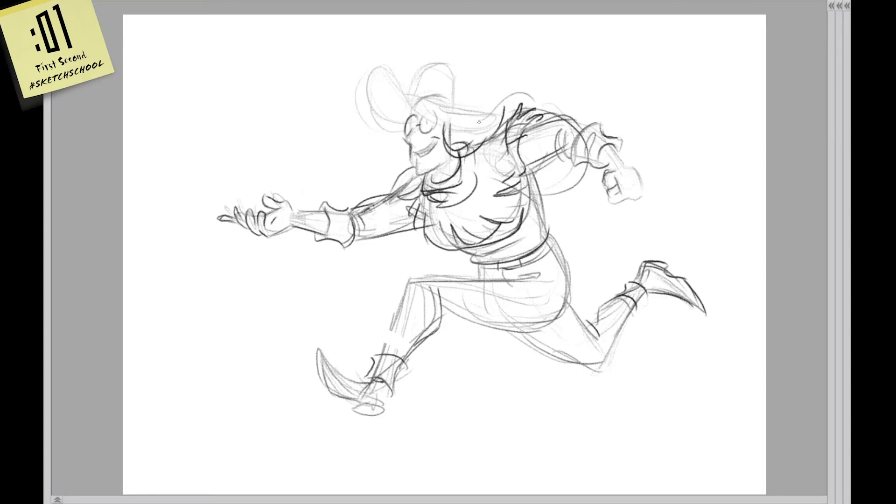
Ink the jaw line, hat brim and hat band, firming up the brim and chin outline
left_click_drag(434, 161, 416, 178)
mouse_move(397, 128)
left_mouse_down()
mouse_move(415, 99)
mouse_move(443, 79)
left_mouse_up()
mouse_move(425, 123)
left_mouse_down()
mouse_move(490, 137)
mouse_move(469, 108)
mouse_move(410, 113)
mouse_move(416, 75)
mouse_move(460, 79)
mouse_move(455, 107)
mouse_move(416, 101)
left_mouse_up()
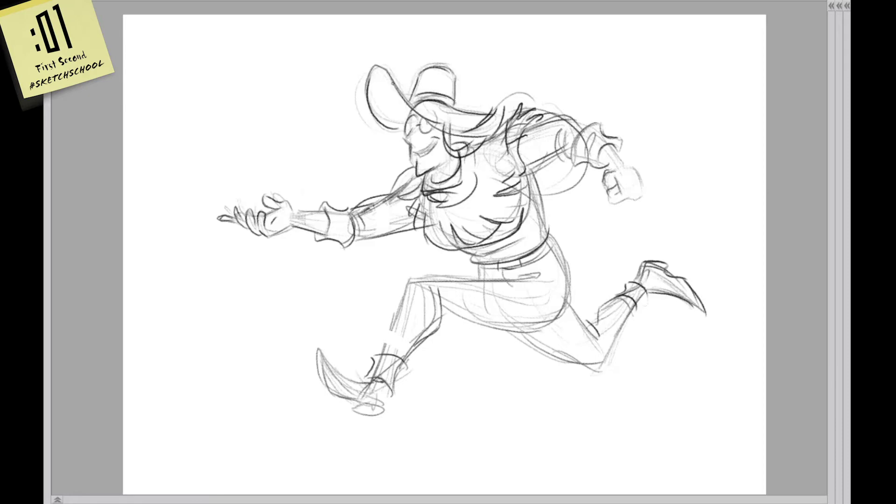
mouse_move(365, 74)
left_mouse_down()
mouse_move(383, 125)
mouse_move(417, 168)
left_mouse_up()
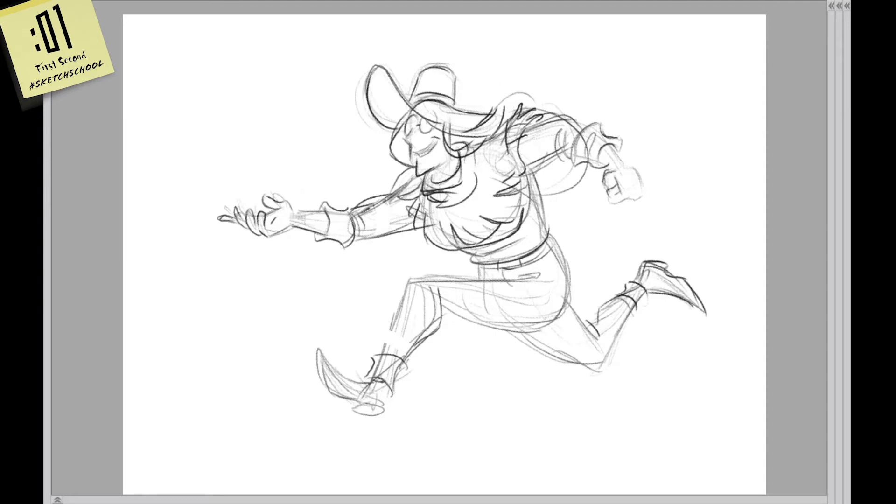
Sketch a faceted crystal above the outstretched hand with darkened edges and two sparkle stars
mouse_move(235, 175)
left_mouse_down()
mouse_move(208, 154)
mouse_move(205, 104)
mouse_move(248, 124)
mouse_move(233, 176)
mouse_move(246, 175)
left_mouse_up()
mouse_move(213, 163)
left_mouse_down()
mouse_move(199, 132)
mouse_move(235, 129)
left_mouse_up()
mouse_move(235, 129)
left_mouse_down()
mouse_move(242, 106)
mouse_move(243, 175)
mouse_move(249, 158)
left_mouse_up()
left_click_drag(196, 102, 243, 108)
left_click_drag(247, 120, 254, 140)
left_click_drag(196, 129, 212, 164)
mouse_move(196, 100)
left_mouse_down()
mouse_move(243, 110)
mouse_move(257, 156)
left_mouse_up()
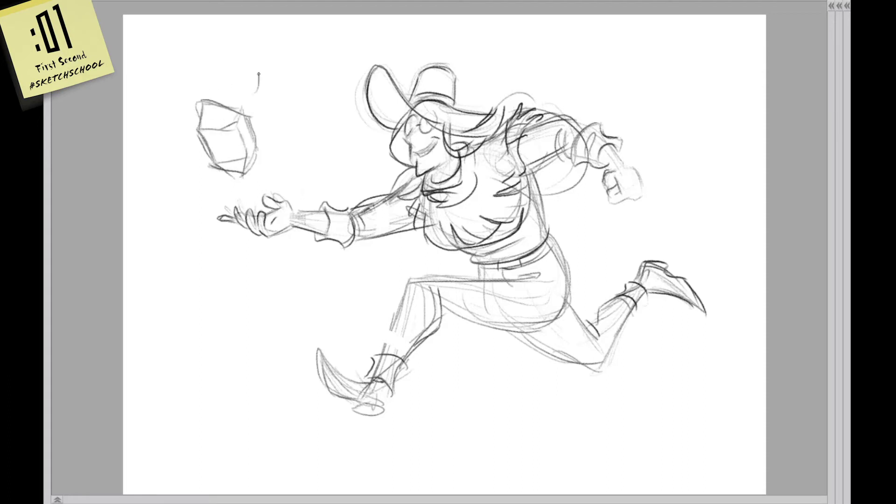
left_click_drag(259, 73, 263, 110)
left_click_drag(269, 95, 263, 111)
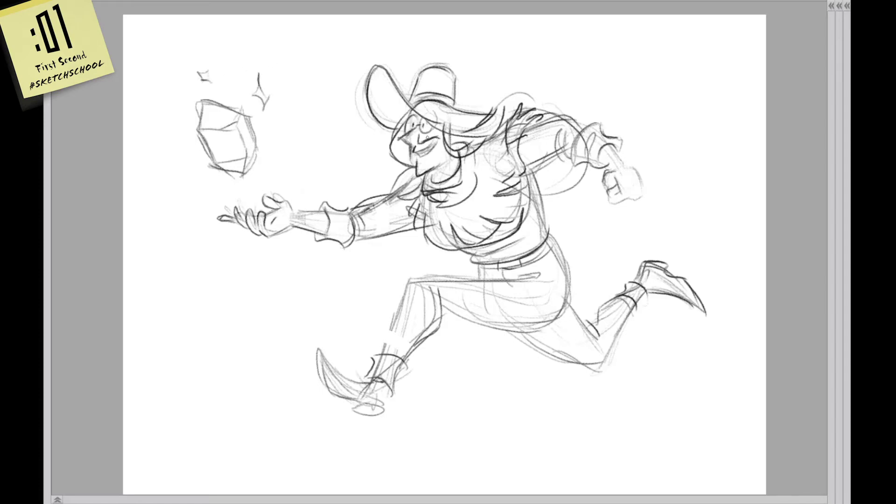
Touch up the smile and glasses, darken the thigh, and shift the lassoed legs down slightly
mouse_move(428, 137)
left_mouse_down()
mouse_move(420, 144)
mouse_move(438, 136)
left_mouse_up()
mouse_move(387, 335)
left_mouse_down()
mouse_move(403, 283)
mouse_move(735, 259)
mouse_move(504, 264)
left_mouse_up()
left_click_drag(513, 327, 517, 333)
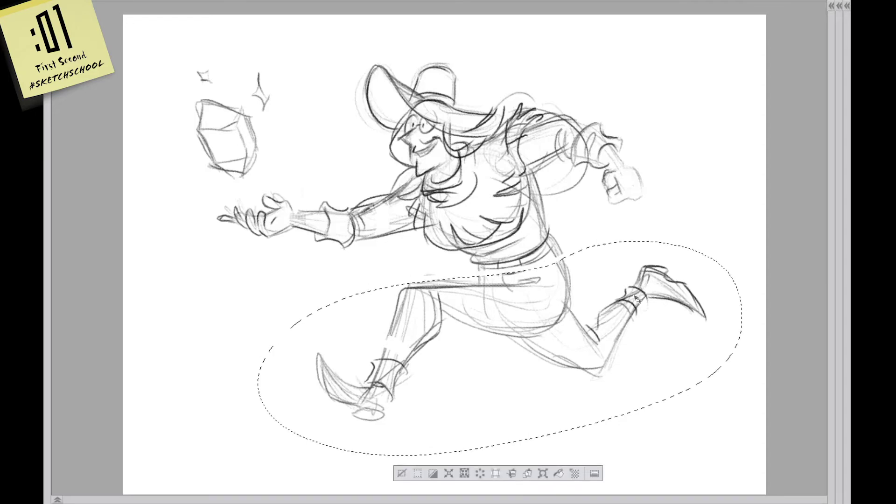
key("ctrl+d")
Sketch the hip, seat, thigh-top and belt lines and darken the front leg outline
mouse_move(556, 241)
left_mouse_down()
mouse_move(509, 340)
mouse_move(462, 333)
left_mouse_up()
left_click_drag(432, 283, 523, 281)
mouse_move(470, 258)
left_mouse_down()
mouse_move(471, 289)
mouse_move(505, 249)
left_mouse_up()
left_click_drag(406, 287, 389, 347)
left_click_drag(396, 303, 383, 355)
left_click_drag(406, 354, 439, 318)
left_click_drag(447, 325, 486, 312)
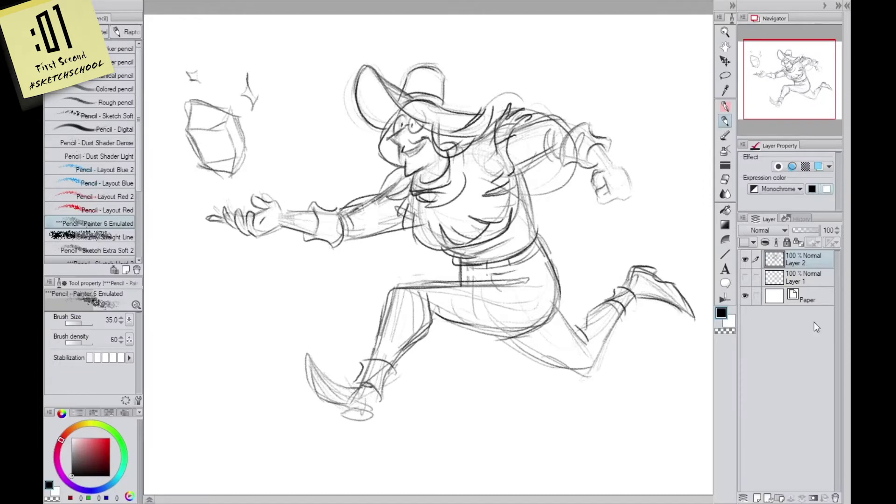
Tint the sketch layer blue and lower its opacity to about 40%
left_click(819, 166)
left_click_drag(820, 231, 806, 231)
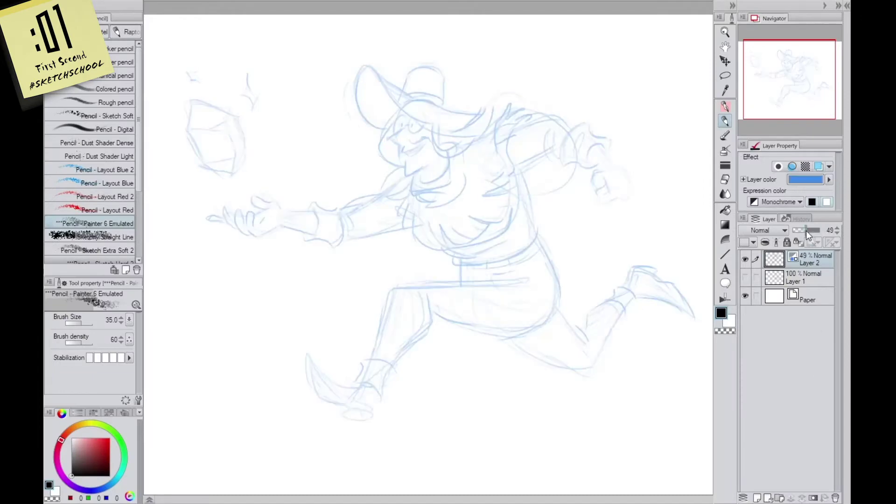
left_click(837, 233)
Add a new inking layer above the sketch, switch to the G-pen, and hide the side panels
left_click(758, 499)
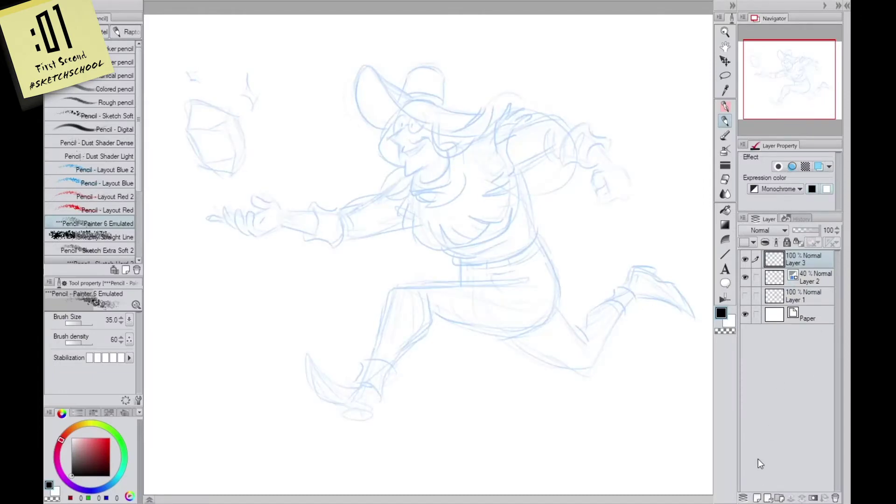
key("p")
key("Tab")
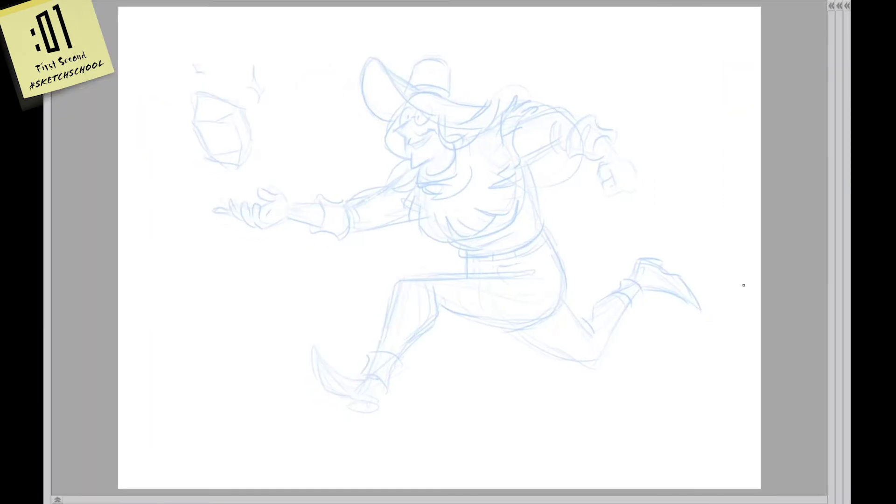
scroll(387, 276, "up", 5)
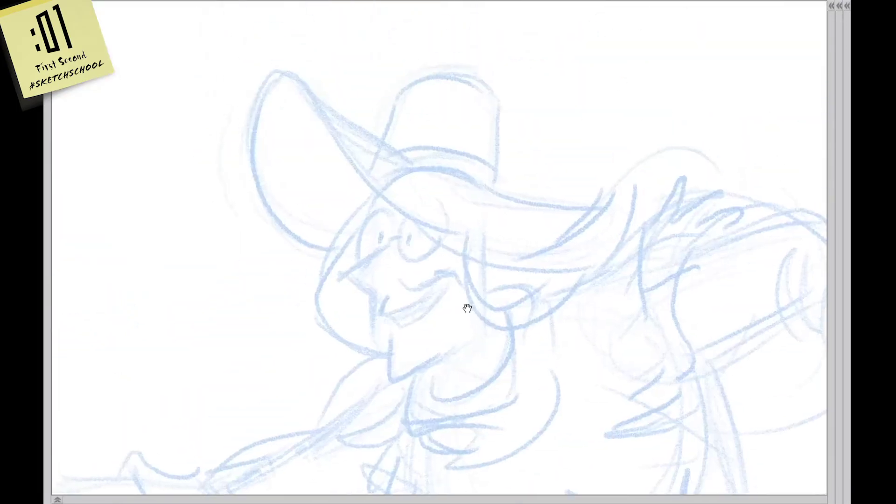
Ink the upper and lower edges of the hat brim, rotating the canvas as needed
mouse_move(355, 273)
left_mouse_down()
mouse_move(483, 181)
mouse_move(631, 140)
left_mouse_up()
mouse_move(630, 140)
left_mouse_down()
mouse_move(548, 141)
mouse_move(651, 230)
left_mouse_up()
mouse_move(380, 227)
left_mouse_down()
mouse_move(359, 159)
mouse_move(446, 70)
mouse_move(443, 166)
mouse_move(480, 167)
mouse_move(498, 155)
left_mouse_up()
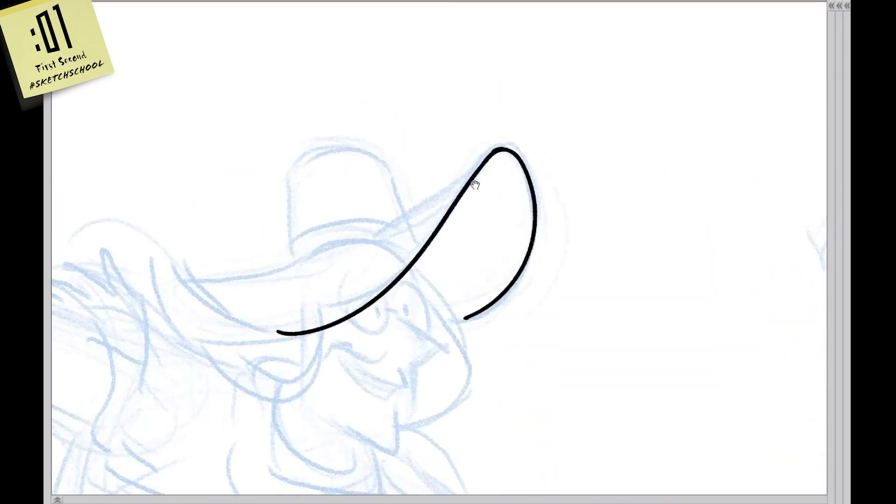
left_click_drag(475, 184, 517, 152)
mouse_move(427, 201)
left_mouse_down()
mouse_move(533, 119)
mouse_move(691, 64)
left_mouse_up()
left_click_drag(376, 196, 579, 149)
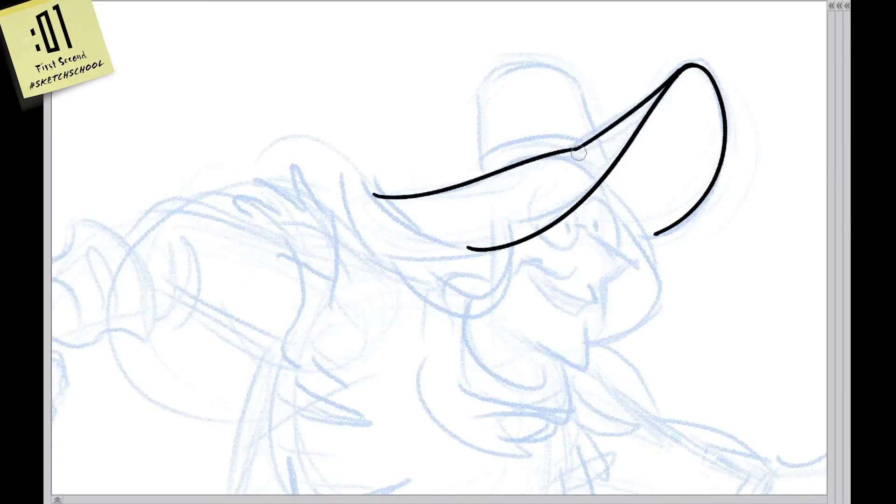
mouse_move(428, 183)
left_mouse_down()
mouse_move(486, 207)
mouse_move(610, 182)
mouse_move(584, 154)
left_mouse_up()
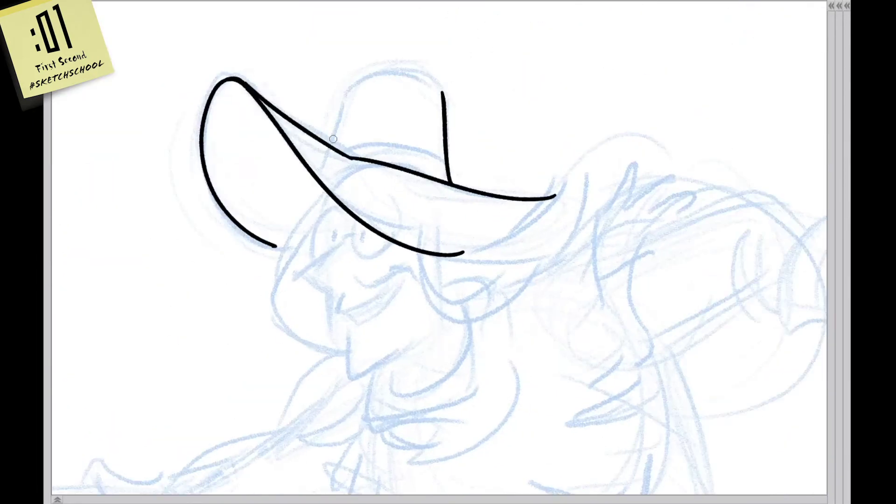
left_click_drag(331, 140, 349, 87)
Ink the left side and top of the hat crown with the canvas mirrored
left_click_drag(531, 121, 568, 157)
key("h")
left_click_drag(451, 141, 549, 140)
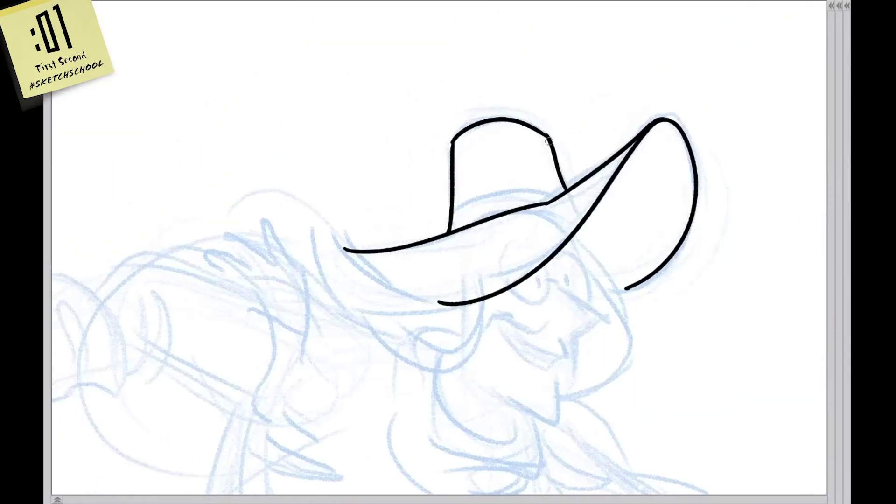
mouse_move(454, 214)
left_mouse_down()
mouse_move(561, 192)
mouse_move(532, 93)
left_mouse_up()
key("ctrl+z")
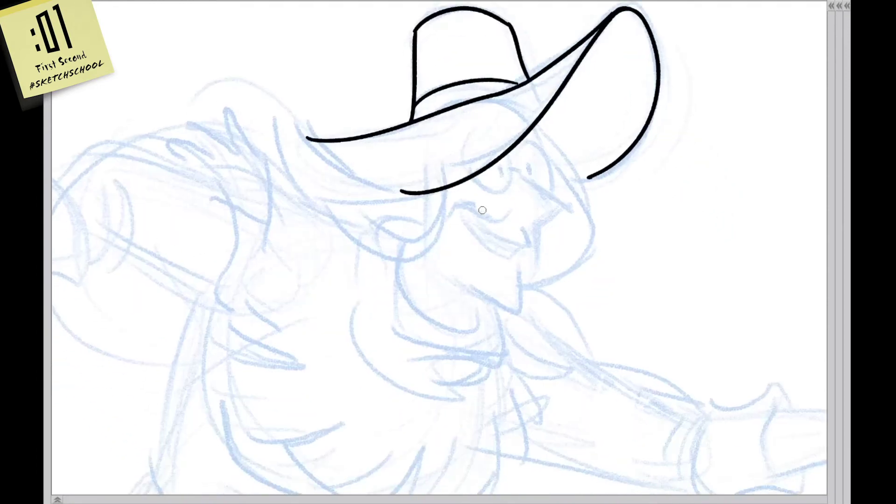
key("h")
Ink the pointed nose and the eye under the hat brim
mouse_move(555, 148)
left_mouse_down()
mouse_move(500, 190)
mouse_move(596, 260)
left_mouse_up()
mouse_move(481, 241)
left_mouse_down()
mouse_move(474, 210)
mouse_move(531, 216)
left_mouse_up()
key("Home")
left_click_drag(542, 173, 543, 197)
mouse_move(492, 161)
left_mouse_down()
mouse_move(531, 186)
mouse_move(483, 176)
left_mouse_up()
key("ctrl+z")
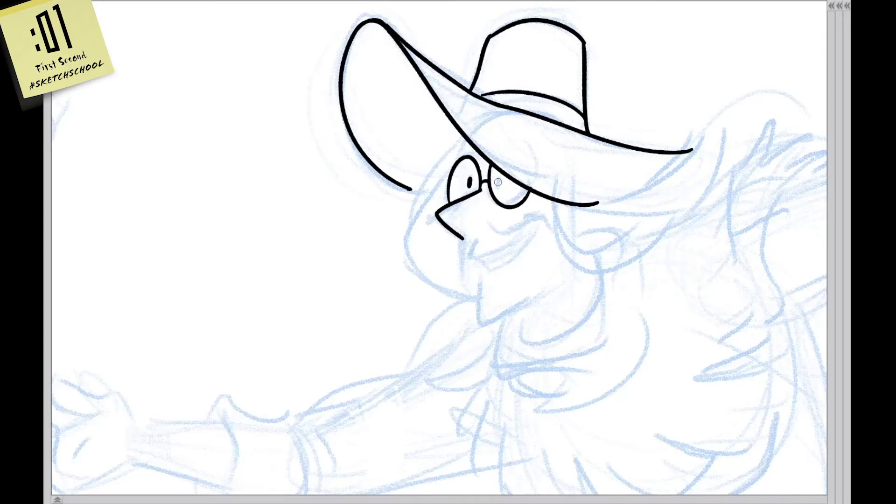
Ink the smiling mouth, the lower lip and the chin line below it
scroll(498, 183, "down", 2)
mouse_move(462, 193)
left_mouse_down()
mouse_move(461, 210)
mouse_move(528, 172)
mouse_move(537, 188)
left_mouse_up()
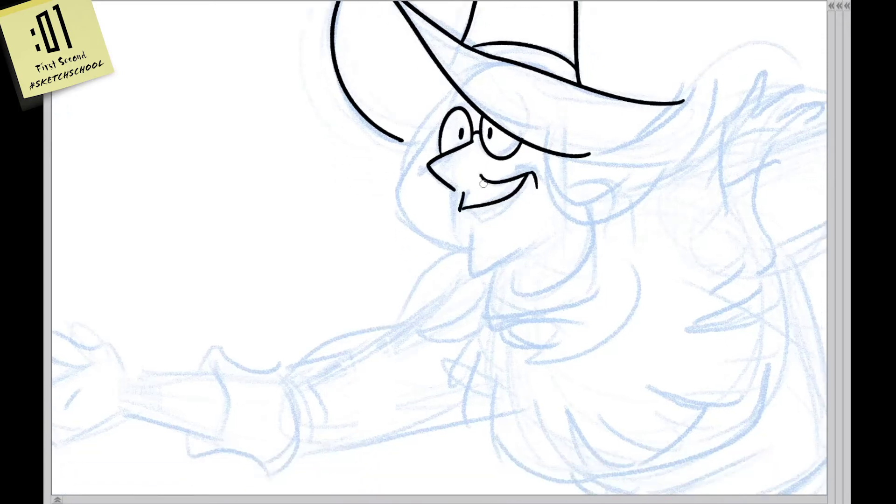
scroll(486, 183, "down", 2)
scroll(491, 183, "right", 2)
left_click_drag(414, 166, 468, 129)
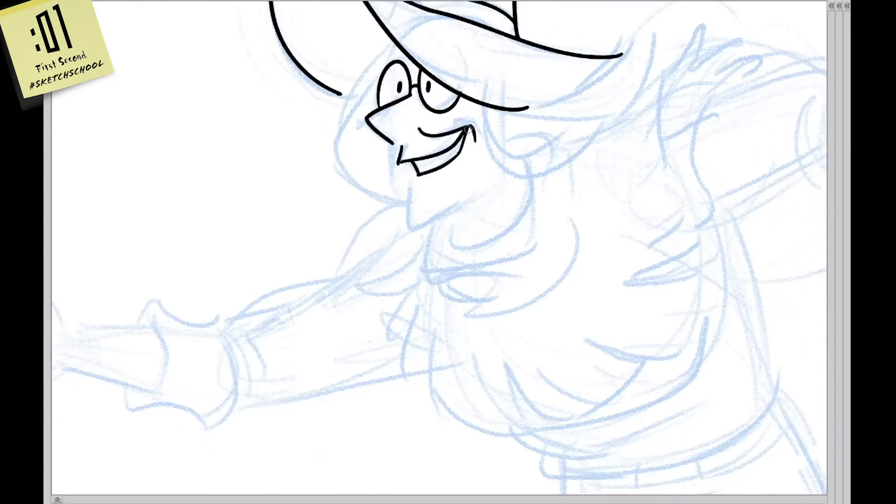
scroll(441, 154, "up", 1)
scroll(441, 154, "left", 2)
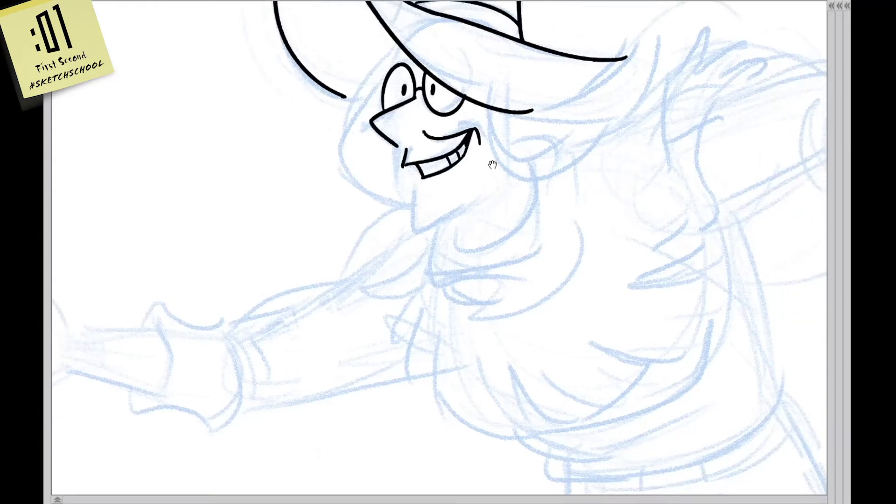
left_click_drag(492, 225, 559, 228)
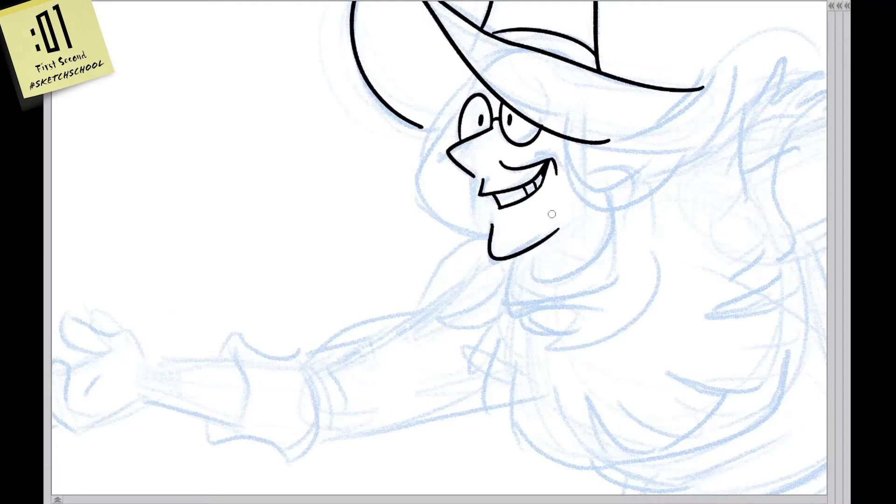
Ink the cheek line, hair strands on both sides of the face, and extend the chin
scroll(544, 234, "right", 2)
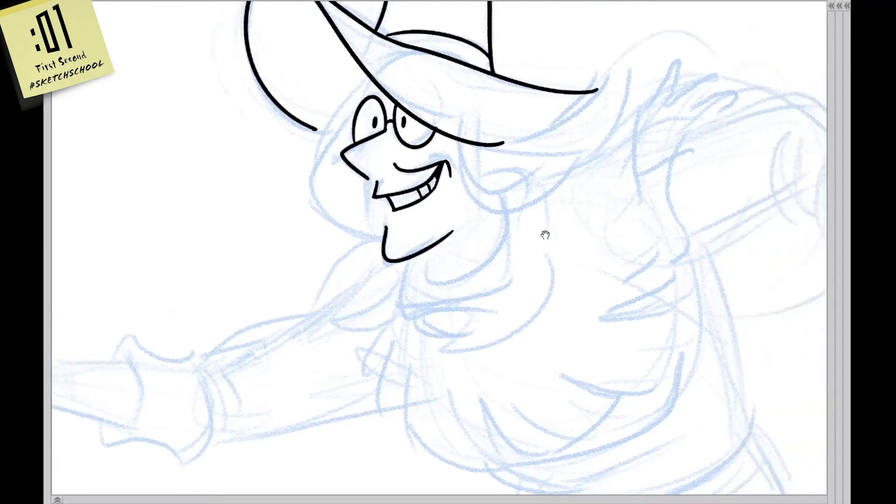
scroll(548, 198, "down", 1)
mouse_move(379, 142)
left_mouse_down()
mouse_move(367, 162)
mouse_move(386, 205)
left_mouse_up()
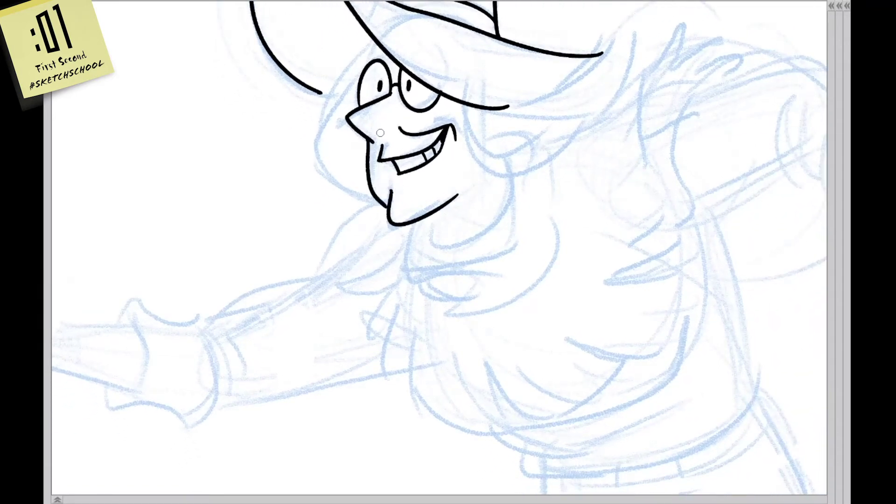
left_click_drag(383, 142, 420, 116)
left_click_drag(469, 33, 374, 168)
left_click_drag(406, 75, 385, 156)
mouse_move(472, 60)
left_mouse_down()
mouse_move(495, 129)
mouse_move(562, 207)
left_mouse_up()
mouse_move(391, 172)
left_mouse_down()
mouse_move(500, 215)
mouse_move(414, 226)
mouse_move(504, 219)
left_mouse_up()
mouse_move(371, 131)
left_mouse_down()
mouse_move(415, 206)
mouse_move(537, 110)
left_mouse_up()
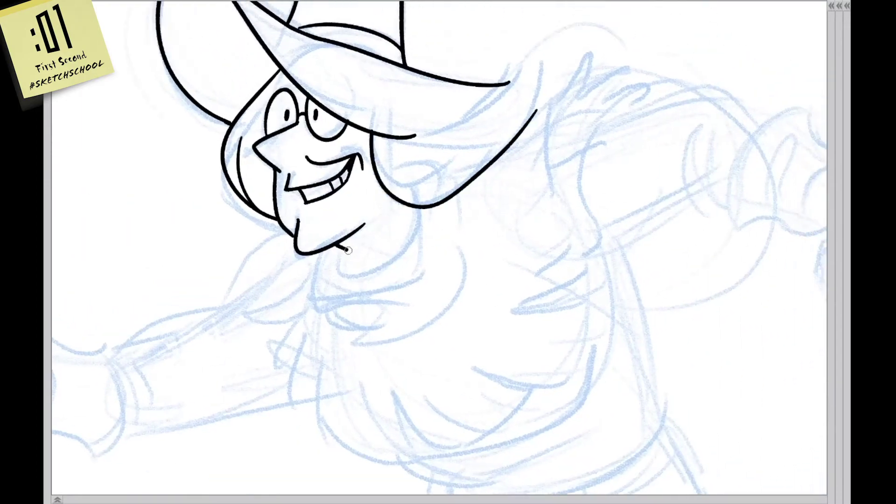
left_click_drag(348, 250, 368, 265)
Redraw the chin and neck lines and fill the collar gap and under-chin shadow with black
key("ctrl+z")
left_click_drag(394, 200, 395, 242)
left_click_drag(392, 273, 422, 237)
left_click_drag(372, 219, 414, 232)
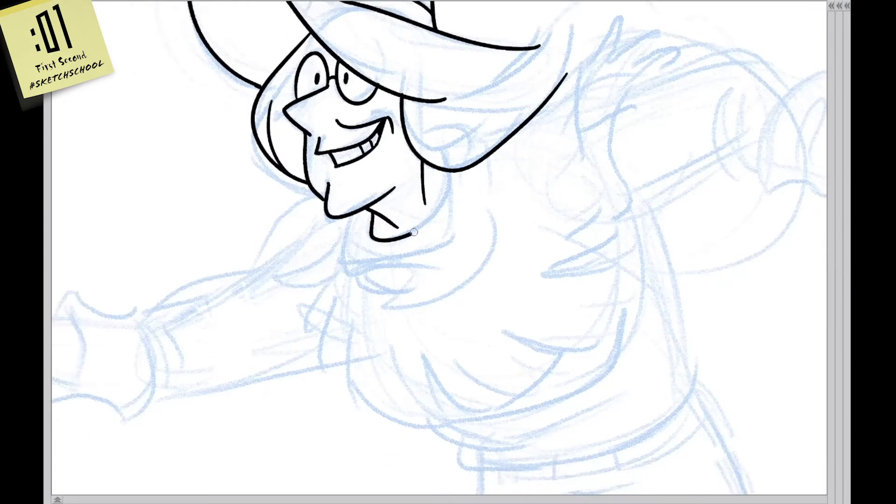
left_click_drag(446, 205, 450, 173)
left_click_drag(365, 213, 430, 242)
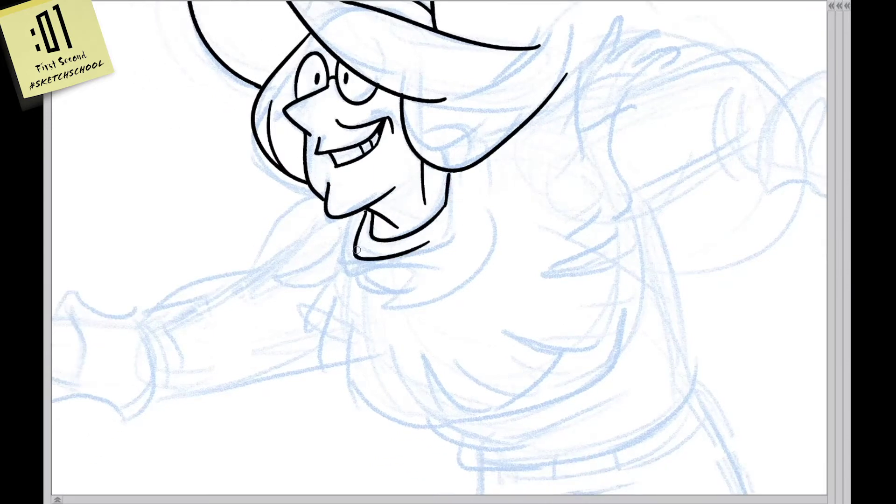
left_click_drag(363, 216, 374, 280)
left_click_drag(441, 232, 449, 171)
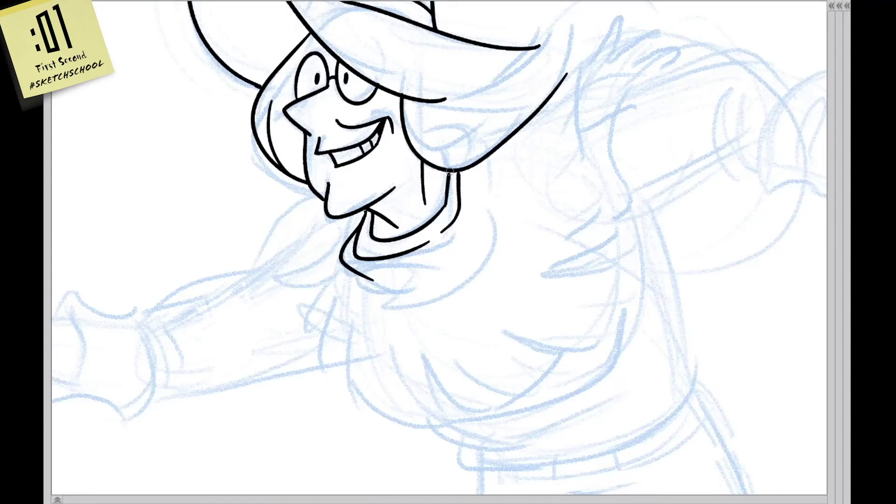
mouse_move(386, 226)
left_mouse_down()
mouse_move(376, 233)
mouse_move(383, 220)
left_mouse_up()
mouse_move(393, 188)
left_mouse_down()
mouse_move(375, 212)
mouse_move(383, 201)
left_mouse_up()
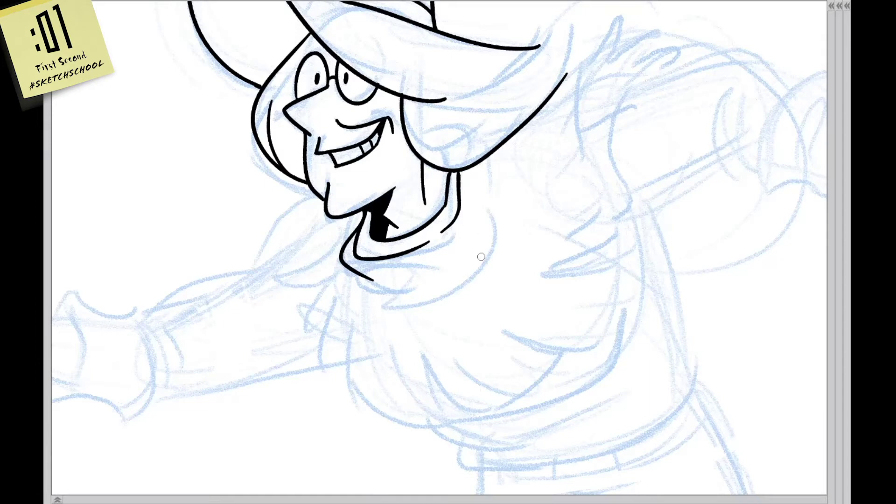
Ink the curved collar edge with a parallel line and redraw the neck's right side
left_click_drag(448, 304, 474, 272)
mouse_move(385, 246)
left_mouse_down()
mouse_move(508, 214)
mouse_move(509, 222)
left_mouse_up()
key("ctrl+z")
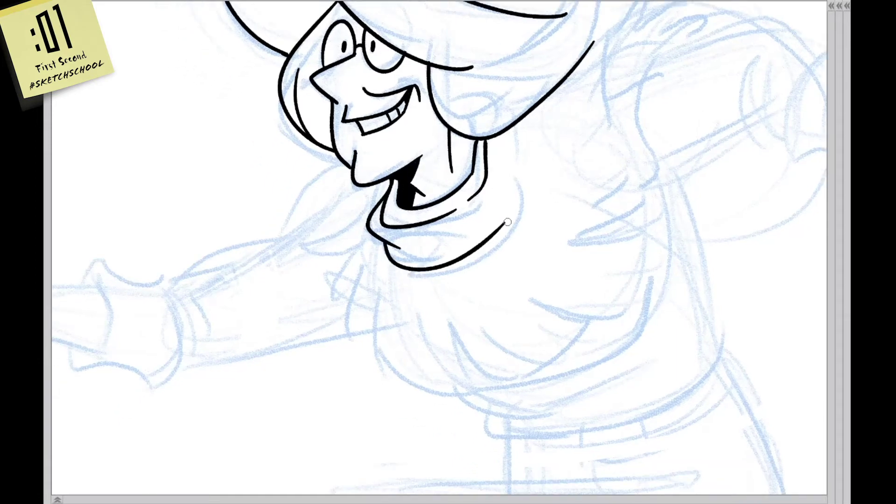
left_click_drag(443, 278, 516, 224)
mouse_move(504, 132)
left_mouse_down()
mouse_move(519, 205)
mouse_move(519, 189)
left_mouse_up()
key("ctrl+z")
left_click_drag(512, 127, 521, 158)
scroll(522, 158, "down", 3)
scroll(443, 216, "left", 2)
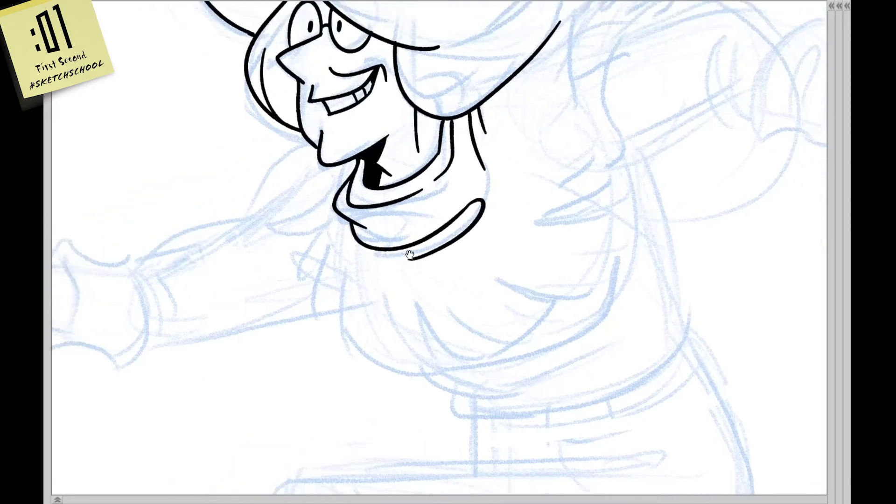
Ink curved and V-shaped strands below the chin plus a hooked curl on its left
left_click_drag(409, 184, 383, 258)
left_click_drag(427, 232, 423, 300)
mouse_move(383, 256)
left_mouse_down()
mouse_move(432, 300)
mouse_move(424, 300)
mouse_move(448, 293)
mouse_move(449, 245)
left_mouse_up()
mouse_move(409, 184)
left_mouse_down()
mouse_move(362, 225)
mouse_move(356, 189)
mouse_move(398, 164)
mouse_move(357, 204)
left_mouse_up()
key("ctrl+z")
left_click_drag(404, 150, 357, 197)
left_click_drag(356, 149, 411, 158)
mouse_move(355, 146)
left_mouse_down()
mouse_move(370, 130)
mouse_move(417, 132)
left_mouse_up()
left_click_drag(541, 226, 472, 262)
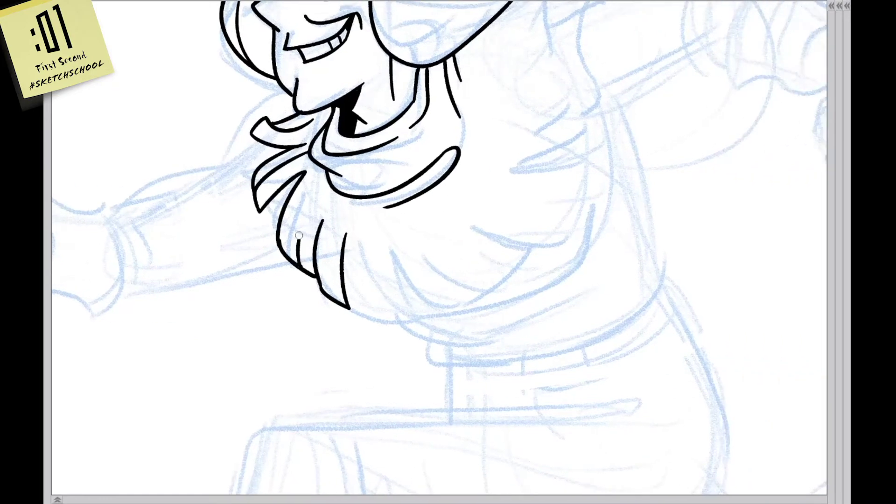
left_click_drag(573, 155, 517, 195)
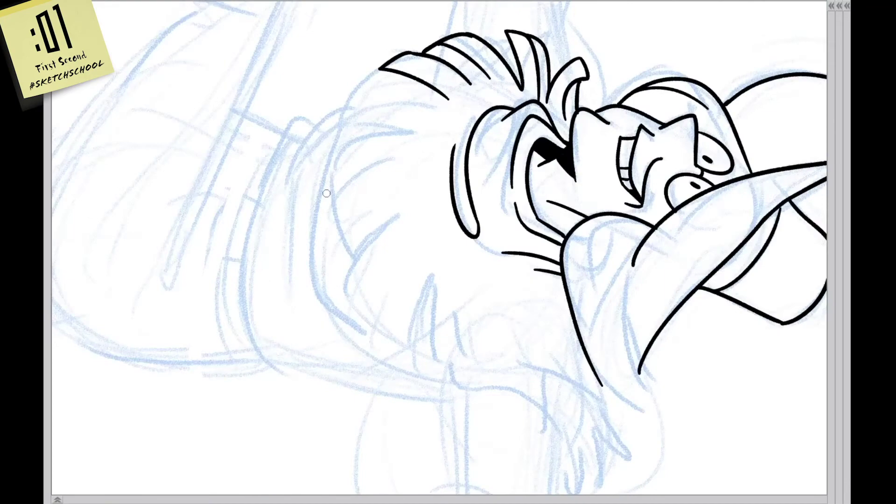
Ink several curved strands and a V-shaped strand along the beard's lower edge
left_click_drag(333, 180, 350, 255)
left_click_drag(397, 139, 332, 182)
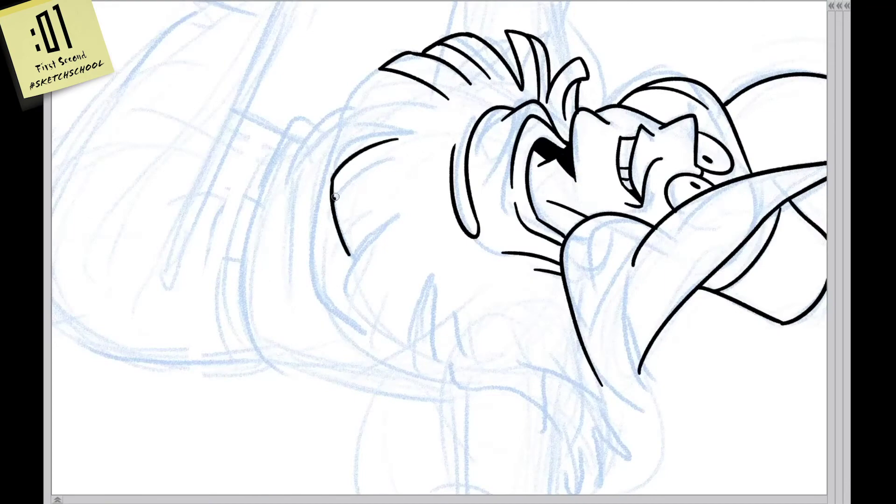
left_click_drag(388, 154, 334, 212)
left_click_drag(379, 176, 339, 223)
mouse_move(349, 255)
left_mouse_down()
mouse_move(401, 207)
mouse_move(350, 296)
left_mouse_up()
left_click_drag(408, 176, 486, 234)
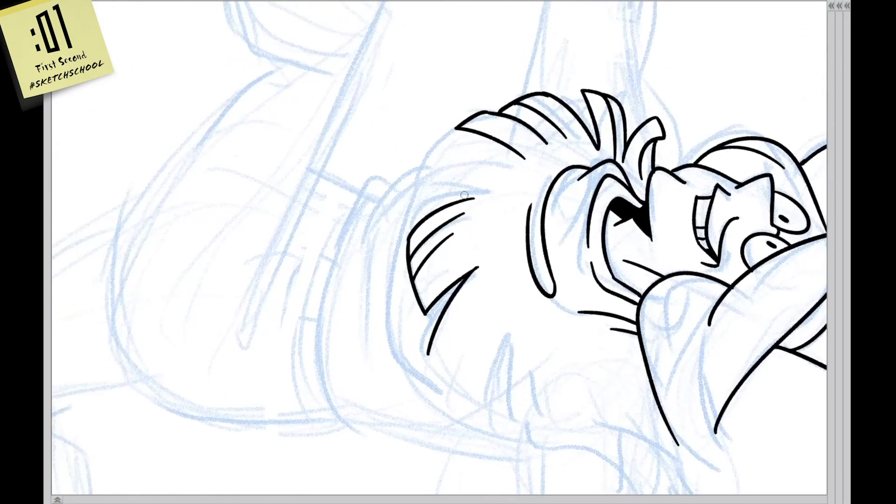
left_click_drag(413, 213, 469, 196)
left_click_drag(428, 163, 407, 216)
Ink more strands on the beard's left side with the canvas view rotated
key("c")
left_click_drag(445, 143, 376, 193)
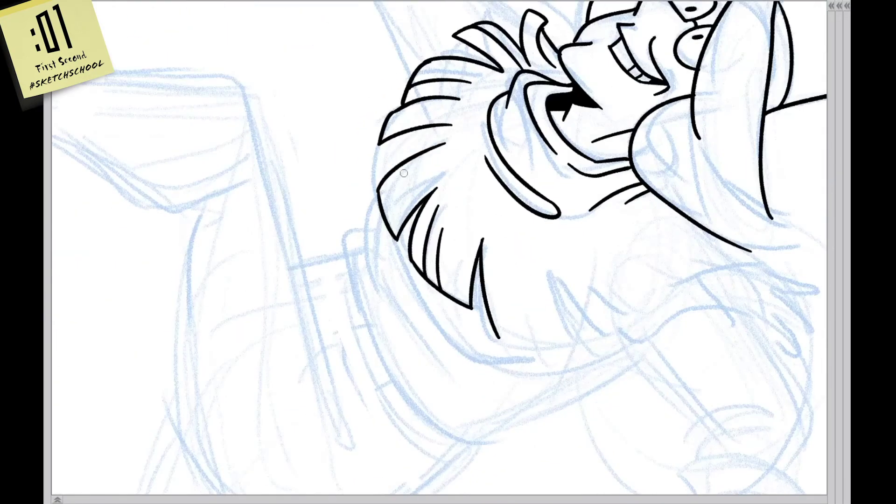
left_click_drag(449, 159, 382, 221)
left_click_drag(376, 177, 442, 144)
left_click_drag(377, 155, 454, 125)
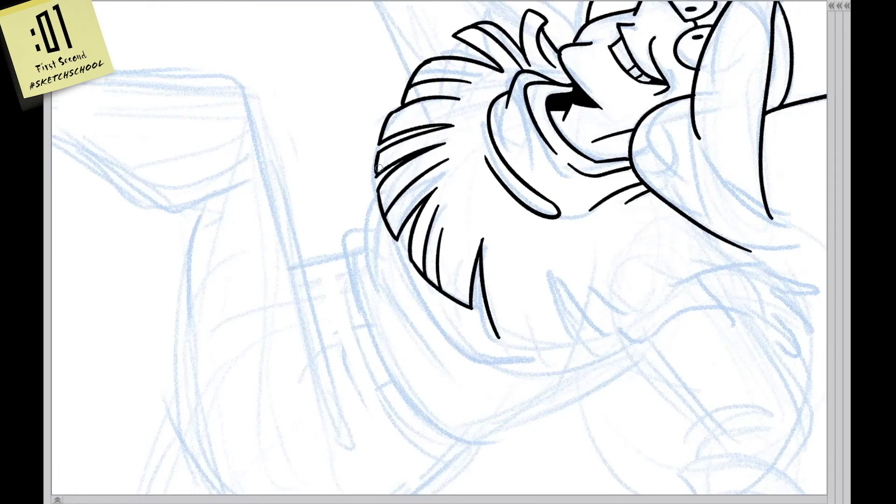
key("shift+x")
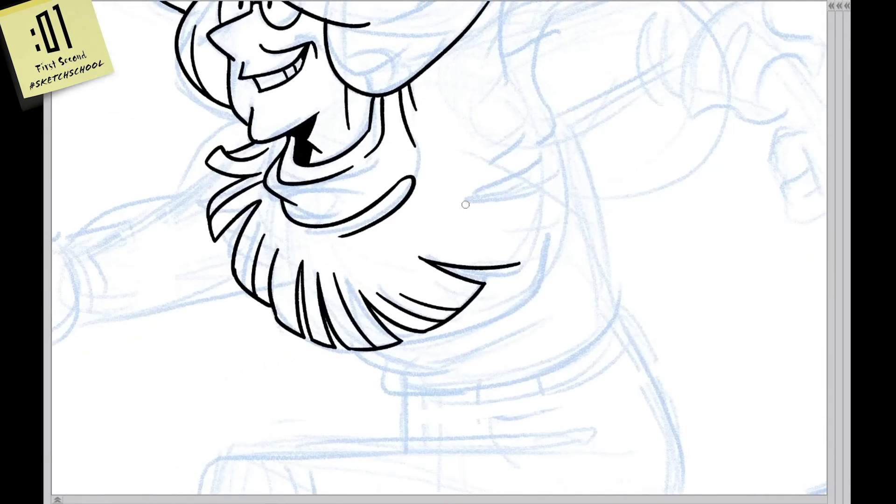
Ink parallel strands and short strokes along the beard's right side
left_click_drag(457, 206, 542, 187)
left_click_drag(519, 261, 543, 180)
left_click_drag(438, 255, 518, 236)
key("ctrl+z")
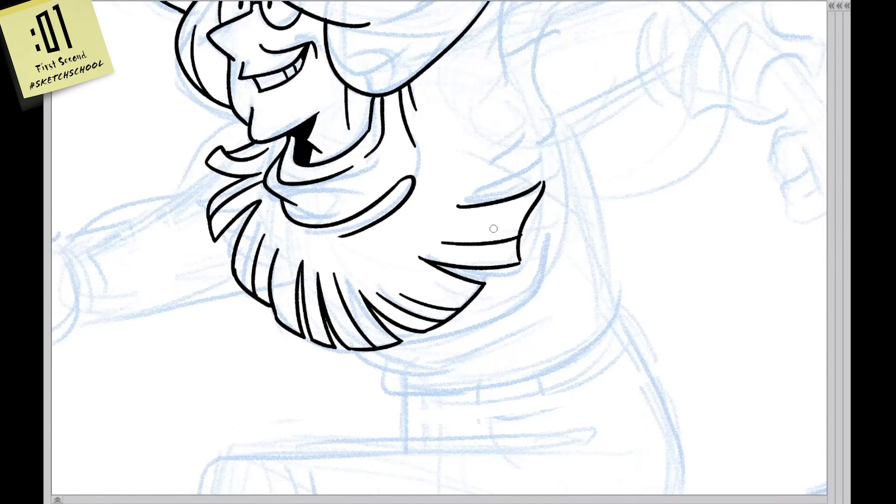
left_click_drag(455, 231, 523, 222)
mouse_move(458, 205)
left_mouse_down()
mouse_move(535, 160)
mouse_move(524, 137)
left_mouse_up()
left_click_drag(467, 188, 526, 131)
key("v")
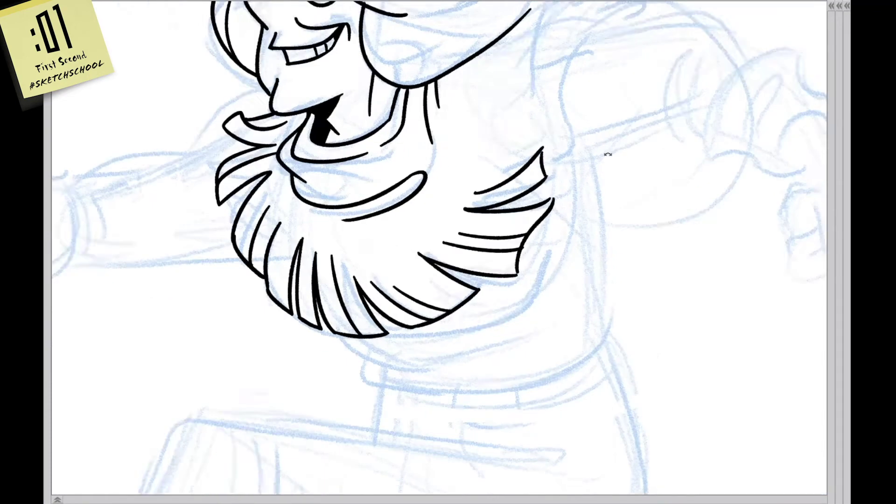
Sweep long curved strands up the beard's right side into a pointed tip
left_click_drag(574, 238, 608, 177)
key("shift+x")
left_click_drag(463, 215, 509, 164)
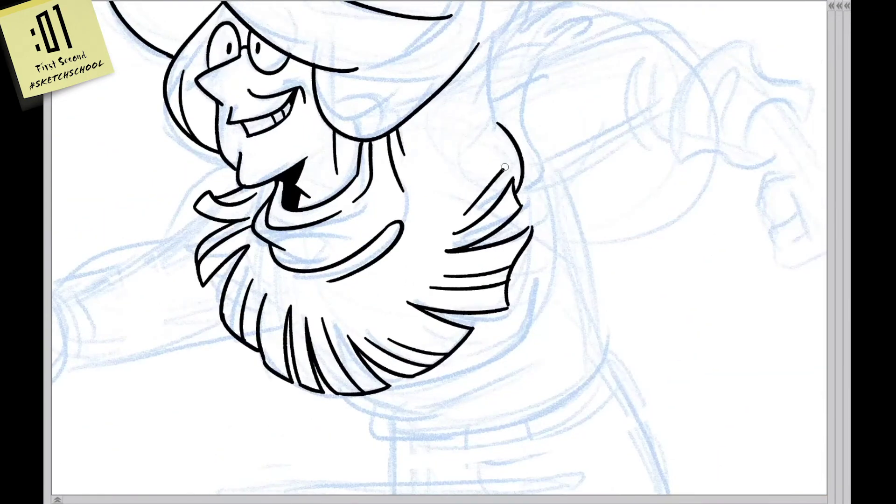
left_click_drag(462, 199, 514, 137)
mouse_move(455, 219)
left_mouse_down()
mouse_move(494, 174)
mouse_move(493, 152)
left_mouse_up()
key("ctrl+z")
mouse_move(445, 201)
left_mouse_down()
mouse_move(491, 147)
mouse_move(494, 92)
left_mouse_up()
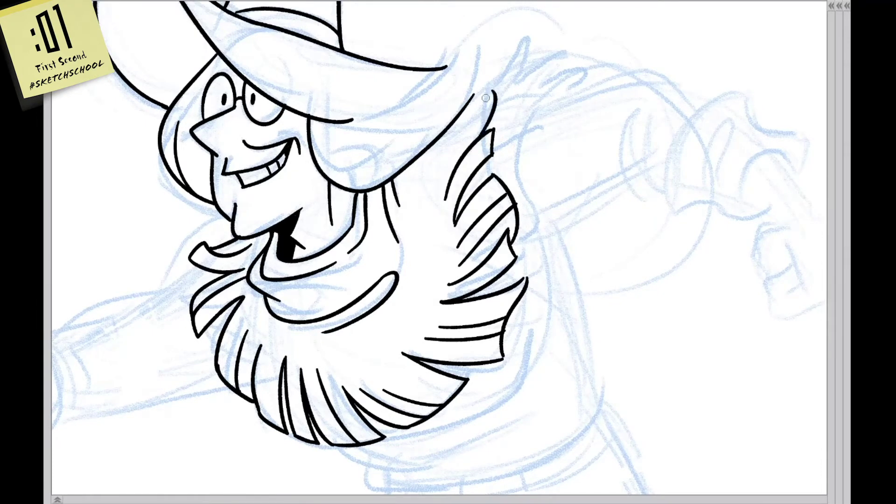
left_click_drag(455, 152, 528, 50)
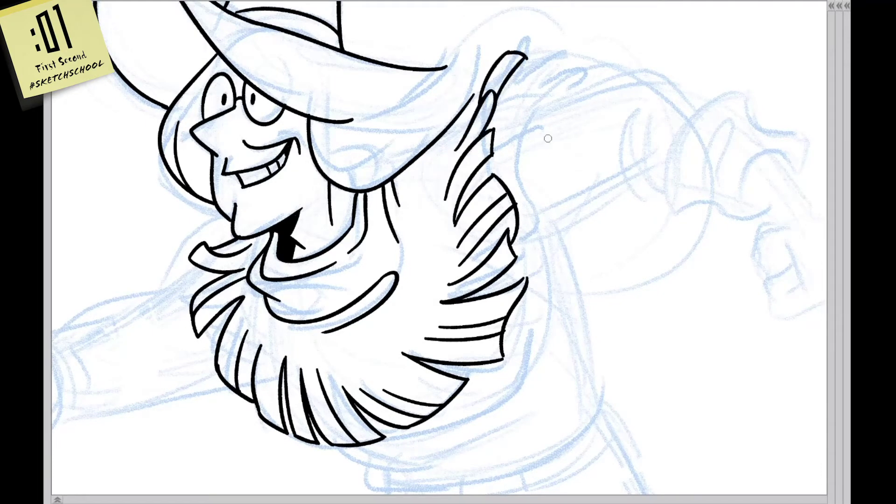
left_click_drag(530, 166, 491, 162)
mouse_move(477, 214)
left_mouse_down()
mouse_move(474, 127)
mouse_move(454, 136)
mouse_move(499, 96)
left_mouse_up()
Ink the pointed beard tip with long strands streaming off its upper right
key("ctrl+z")
left_click_drag(453, 132, 495, 89)
left_click_drag(594, 112, 571, 131)
left_click_drag(468, 116, 590, 88)
left_click_drag(452, 99, 485, 77)
mouse_move(459, 114)
left_mouse_down()
mouse_move(499, 84)
mouse_move(516, 100)
left_mouse_up()
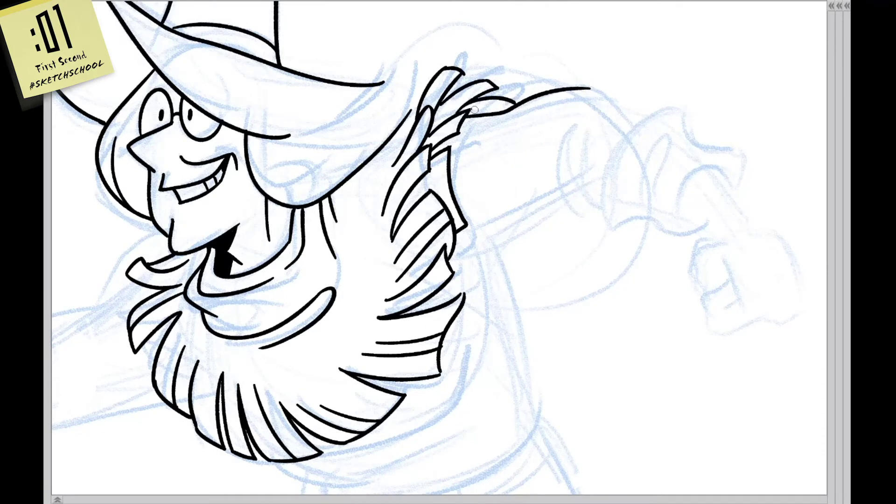
key("ctrl+z")
Hatch strands on the beard's right side and fill both tip lobes solid black
left_click_drag(405, 205, 447, 171)
left_click_drag(435, 204, 452, 193)
left_click(496, 90)
left_click(511, 97)
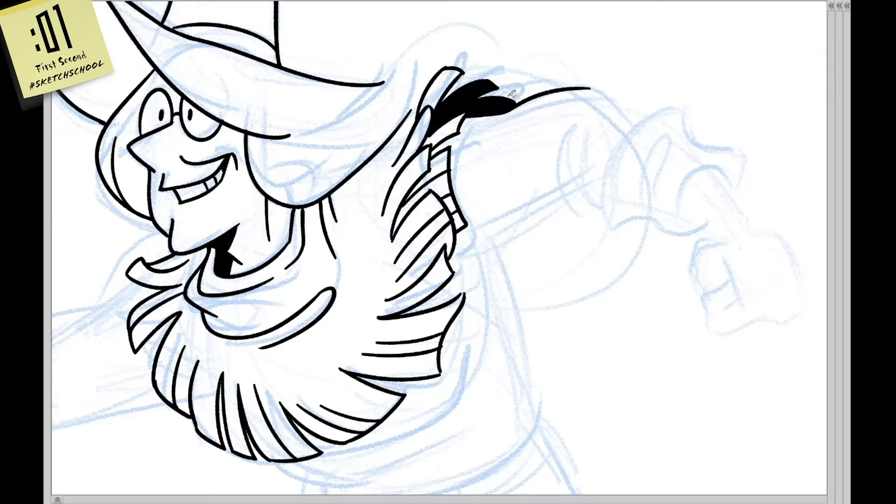
Ink a curve at the beard's lower right plus short strokes along its right edge
left_click_drag(505, 191, 443, 152)
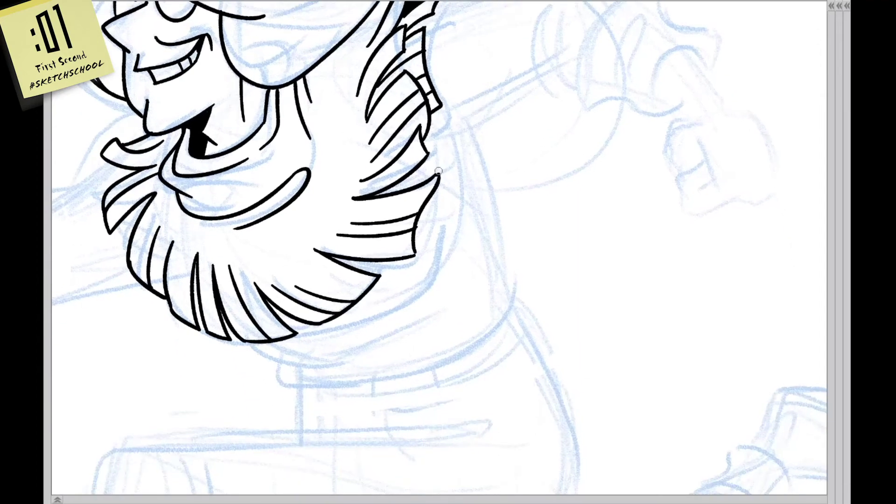
scroll(438, 175, "down", 5)
scroll(478, 176, "up", 5)
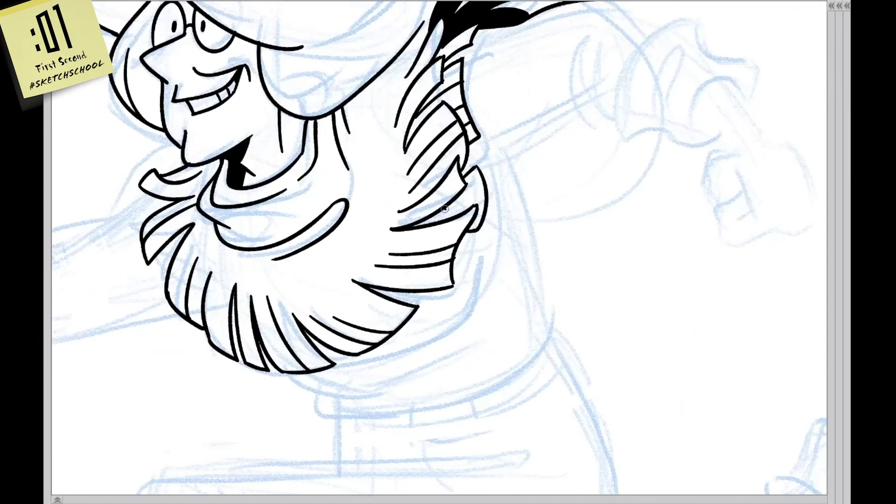
left_click_drag(415, 317, 502, 227)
key("ctrl+z")
mouse_move(456, 263)
left_mouse_down()
mouse_move(501, 227)
mouse_move(442, 226)
left_mouse_up()
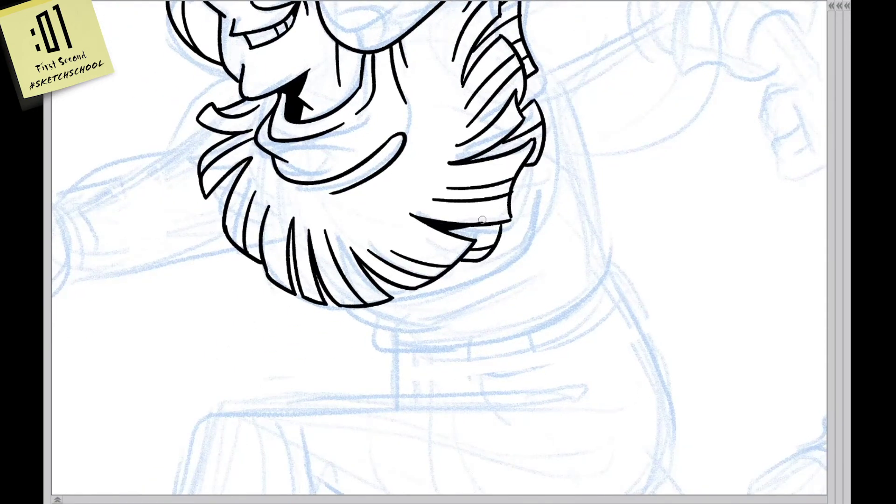
mouse_move(506, 139)
left_mouse_down()
mouse_move(477, 161)
mouse_move(462, 256)
left_mouse_up()
mouse_move(467, 131)
left_mouse_down()
mouse_move(443, 171)
mouse_move(461, 146)
left_mouse_up()
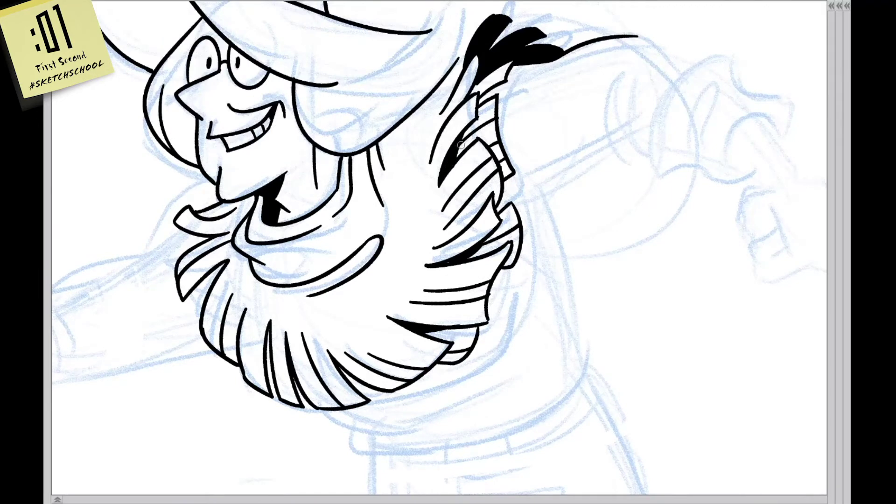
Add strands along the beard's lower-right edge and outline strokes along the hair
mouse_move(484, 210)
left_mouse_down()
mouse_move(511, 249)
mouse_move(553, 67)
left_mouse_up()
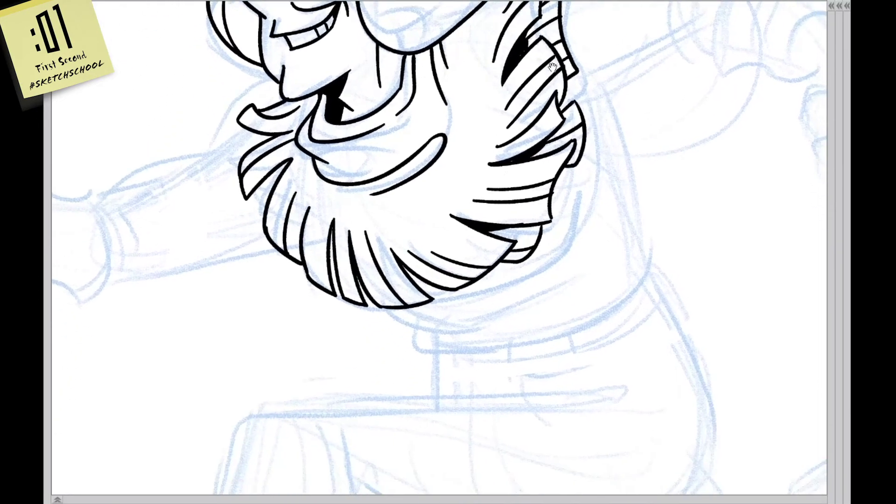
left_click_drag(431, 303, 487, 279)
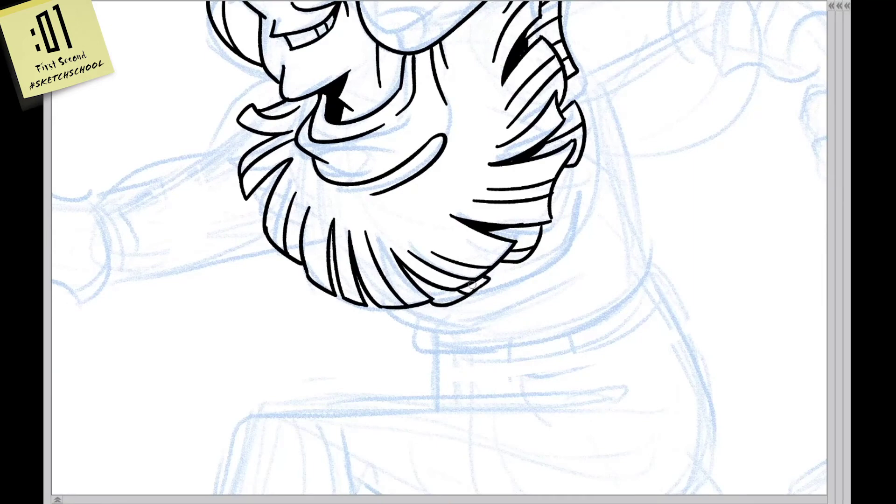
left_click_drag(426, 286, 410, 271)
scroll(595, 226, "down", 3)
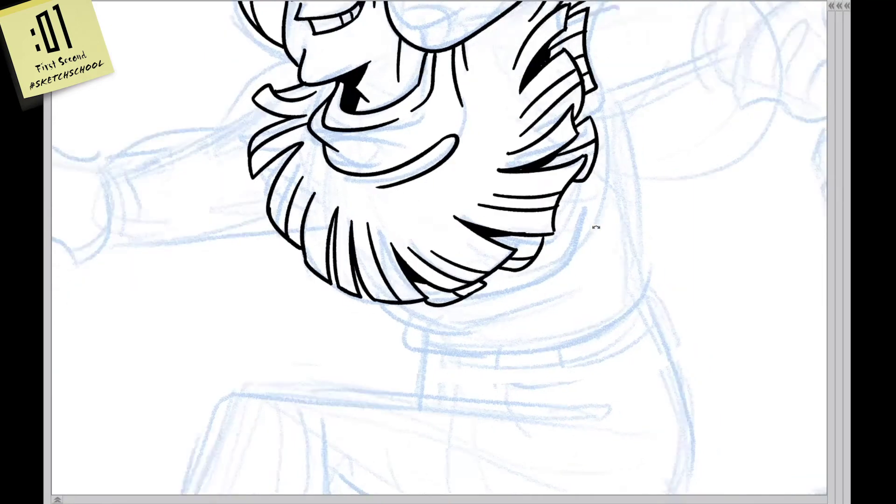
left_click_drag(594, 226, 399, 181)
left_click_drag(370, 208, 363, 282)
left_click_drag(398, 181, 568, 236)
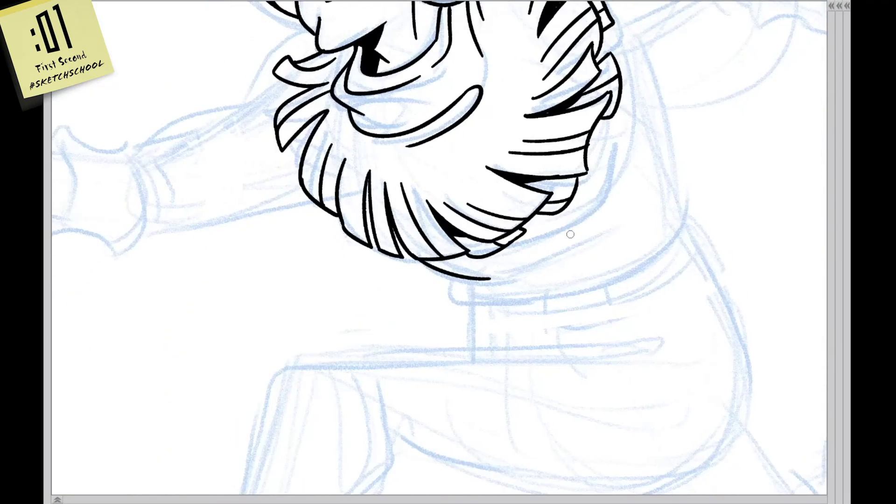
mouse_move(488, 278)
left_mouse_down()
mouse_move(577, 250)
mouse_move(602, 231)
mouse_move(588, 236)
left_mouse_up()
key("ctrl+z")
left_click_drag(548, 271, 611, 224)
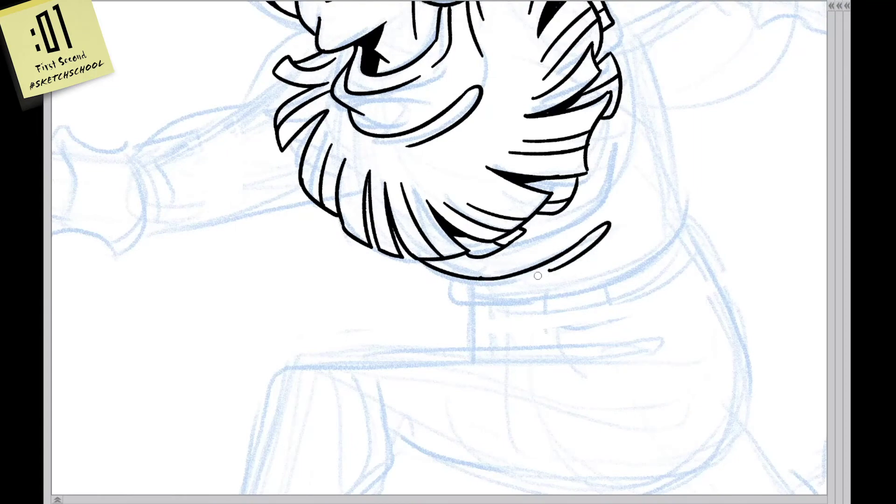
key("ctrl+z")
key("ctrl+z")
Ink two long collar lines below the beard and the left hair outline
left_click_drag(516, 282, 612, 236)
left_click_drag(448, 277, 634, 265)
mouse_move(562, 280)
left_mouse_down()
mouse_move(486, 236)
mouse_move(327, 261)
mouse_move(350, 156)
left_mouse_up()
left_click_drag(343, 169, 448, 94)
key("Escape")
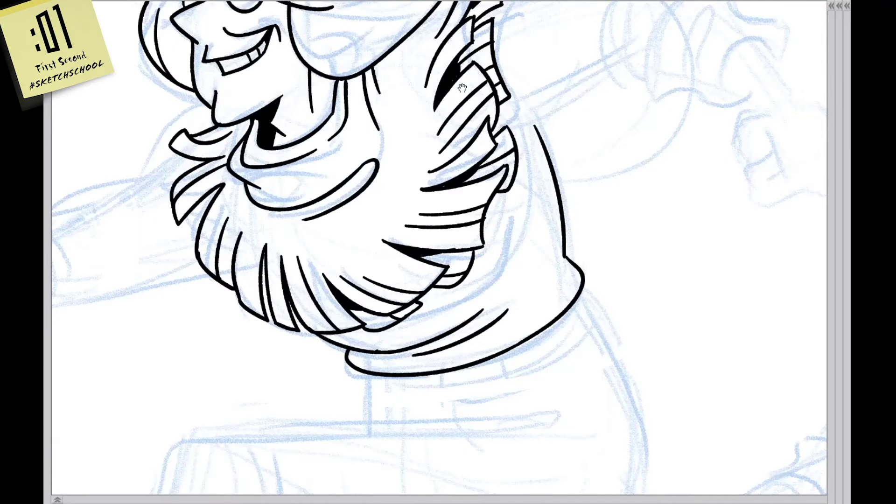
Fill a thick black shadow along the lower beard down to the collar
mouse_move(460, 296)
left_mouse_down()
mouse_move(539, 259)
mouse_move(580, 211)
left_mouse_up()
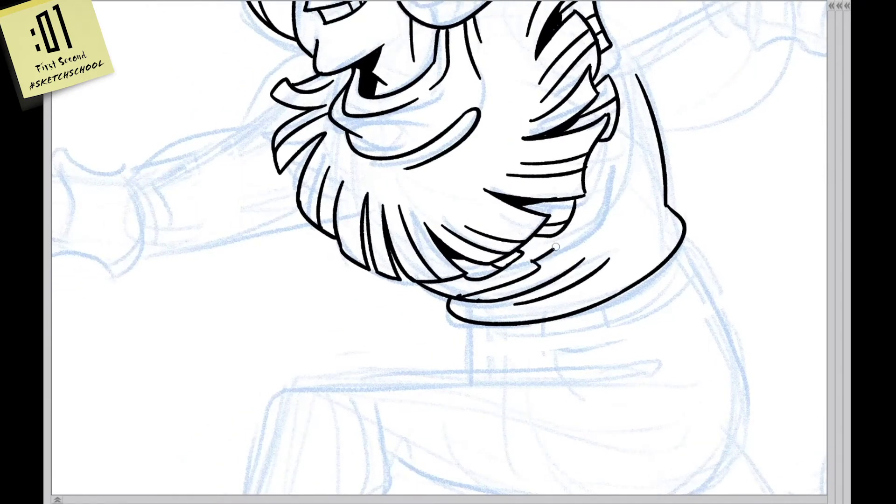
left_click(525, 266)
mouse_move(448, 303)
left_mouse_down()
mouse_move(519, 289)
mouse_move(471, 303)
left_mouse_up()
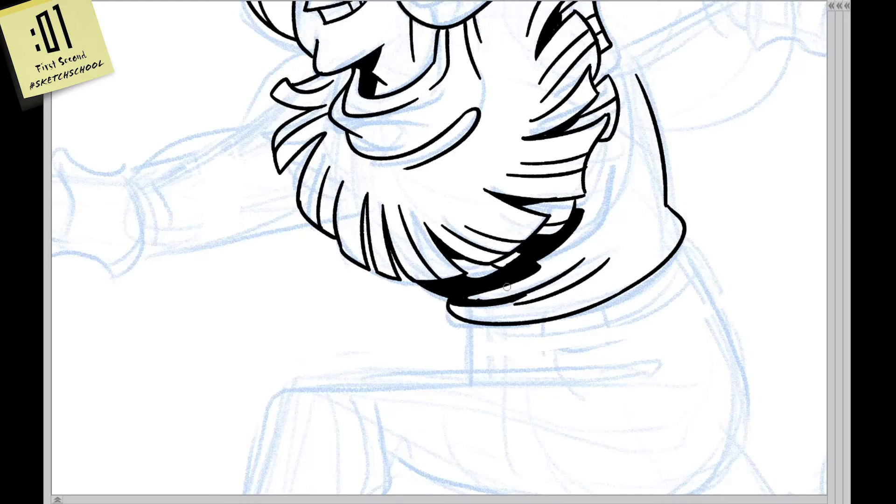
mouse_move(399, 262)
left_mouse_down()
mouse_move(409, 180)
mouse_move(464, 237)
mouse_move(637, 317)
mouse_move(420, 353)
mouse_move(474, 280)
left_mouse_up()
Ink and extend the curved hat brim line, then pan over to the sketched back arm
mouse_move(381, 217)
left_mouse_down()
mouse_move(546, 123)
mouse_move(648, 171)
left_mouse_up()
key("h")
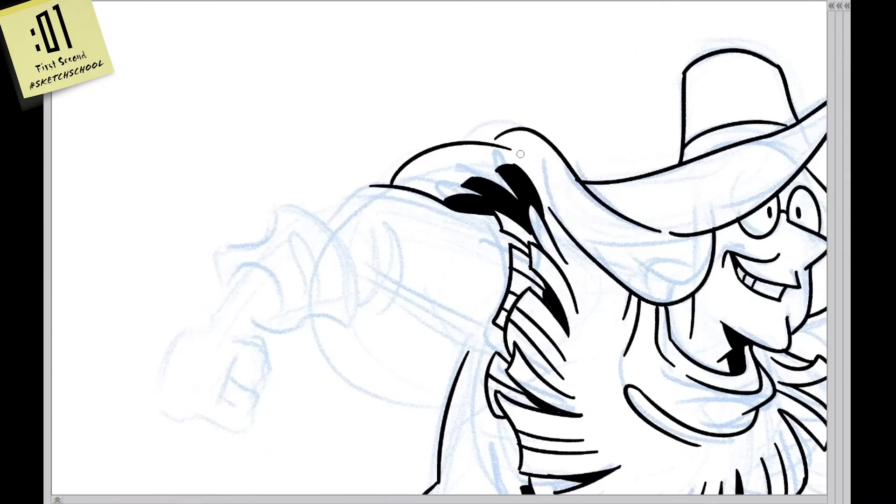
key("h")
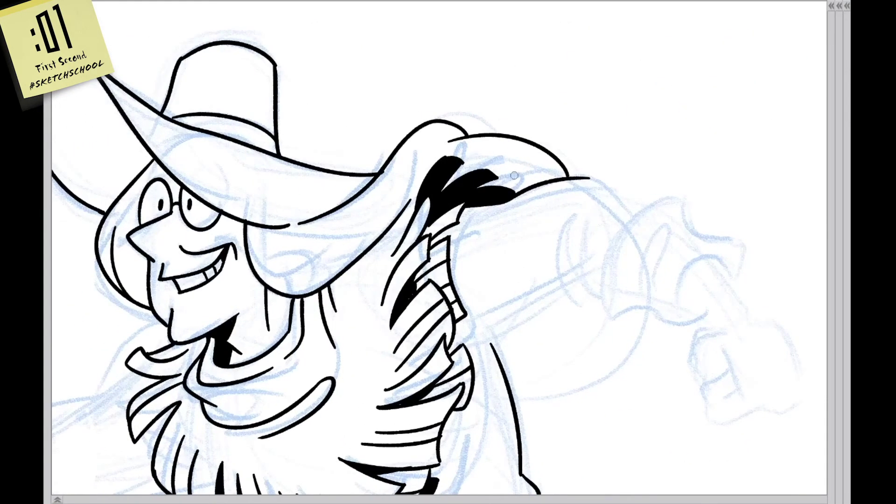
left_click_drag(513, 180, 589, 167)
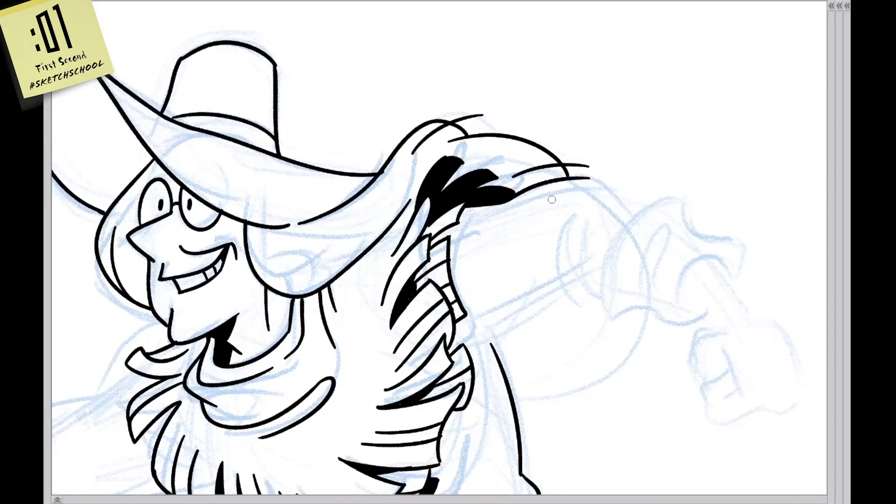
mouse_move(508, 261)
left_mouse_down()
mouse_move(514, 226)
mouse_move(492, 188)
left_mouse_up()
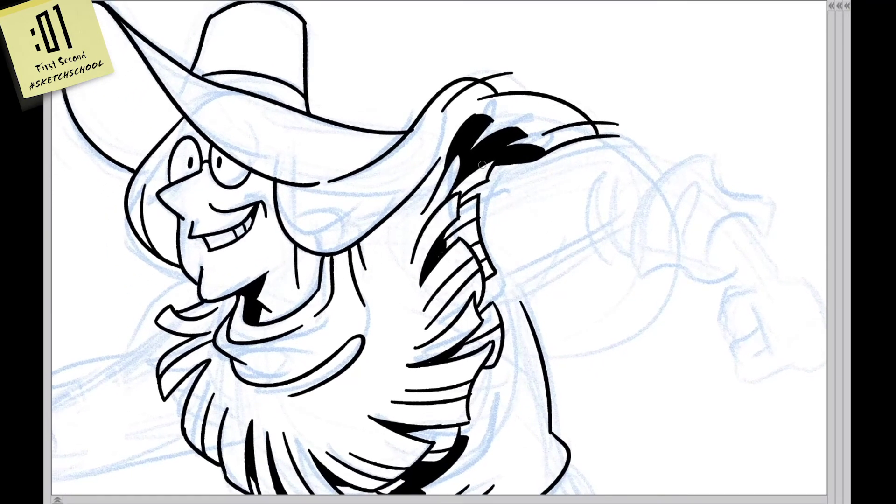
mouse_move(656, 298)
left_mouse_down()
mouse_move(570, 260)
mouse_move(682, 302)
mouse_move(516, 194)
left_mouse_up()
Ink the fist's first strokes, its lower curve and the finger lines
key("h")
mouse_move(472, 220)
left_mouse_down()
mouse_move(488, 187)
mouse_move(513, 207)
left_mouse_up()
key("h")
mouse_move(477, 184)
left_mouse_down()
mouse_move(450, 214)
mouse_move(466, 232)
left_mouse_up()
left_click_drag(466, 212, 489, 204)
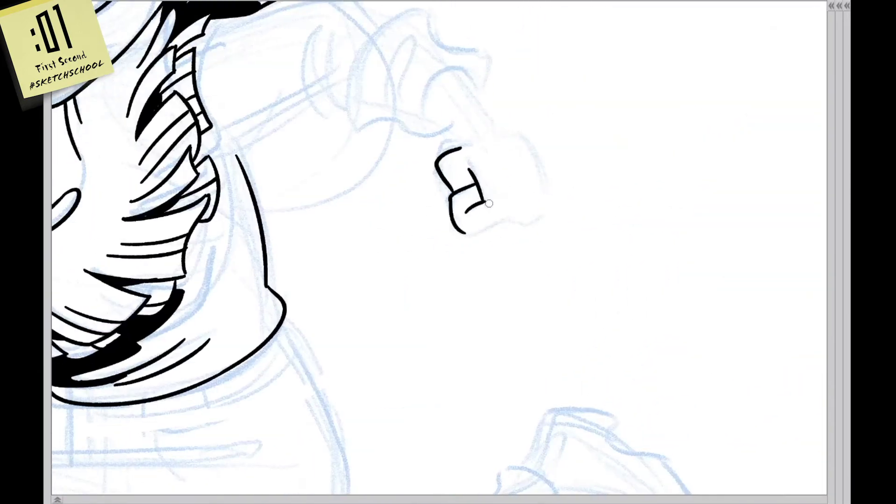
mouse_move(462, 233)
left_mouse_down()
mouse_move(544, 205)
mouse_move(523, 233)
left_mouse_up()
mouse_move(505, 219)
left_mouse_down()
mouse_move(481, 234)
mouse_move(509, 233)
left_mouse_up()
Ink the fist's upper-left outline and the arm outline above it in mirrored view
key("h")
left_click_drag(503, 195, 558, 199)
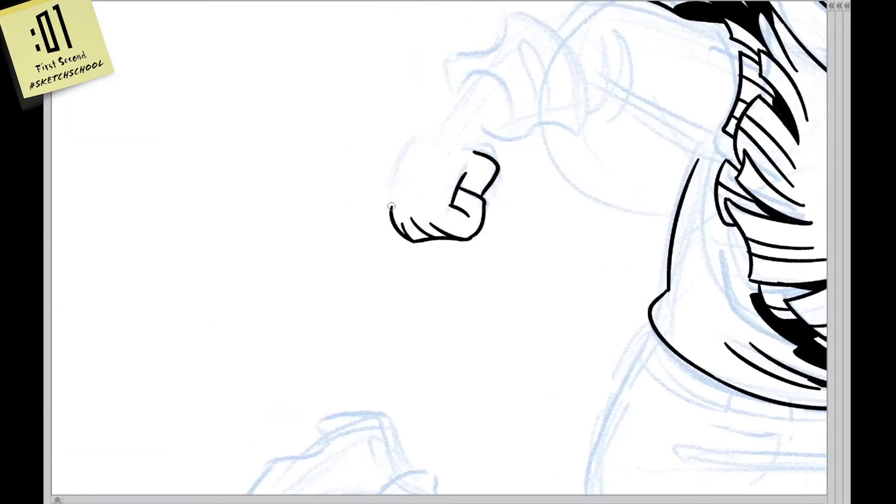
mouse_move(393, 210)
left_mouse_down()
mouse_move(436, 141)
mouse_move(477, 139)
mouse_move(469, 75)
left_mouse_up()
left_click_drag(469, 76, 370, 174)
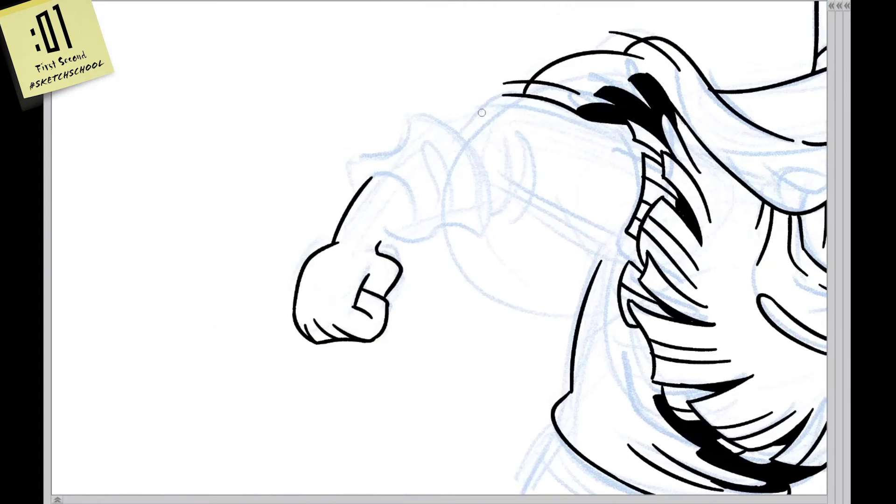
key("h")
mouse_move(527, 126)
left_mouse_down()
mouse_move(537, 128)
mouse_move(484, 111)
left_mouse_up()
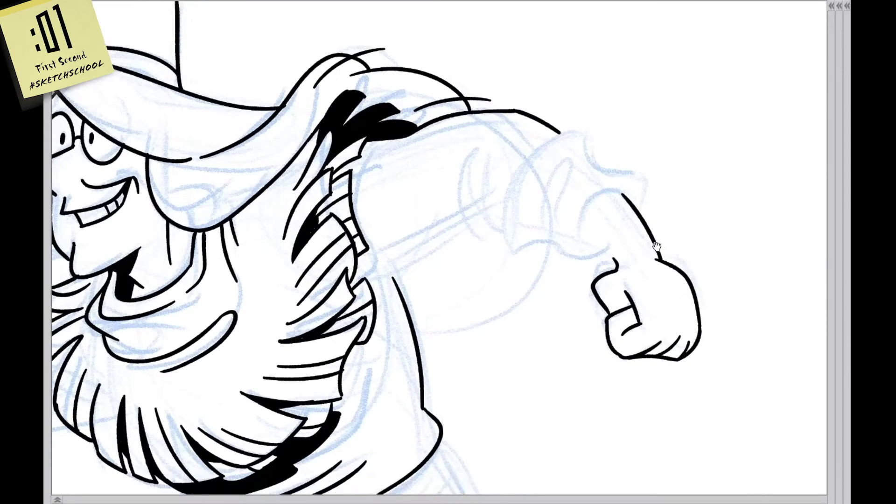
key("h")
left_click_drag(365, 230, 406, 191)
key("h")
Outline the lower arm, sleeve cuff curve, sleeve edges and upper arm curve
left_click_drag(633, 177, 561, 155)
mouse_move(503, 180)
left_mouse_down()
mouse_move(532, 130)
mouse_move(560, 133)
left_mouse_up()
mouse_move(533, 108)
left_mouse_down()
mouse_move(575, 119)
mouse_move(570, 151)
left_mouse_up()
mouse_move(479, 177)
left_mouse_down()
mouse_move(485, 192)
mouse_move(524, 189)
left_mouse_up()
left_click_drag(446, 117, 513, 80)
key("h")
left_click_drag(474, 110, 447, 140)
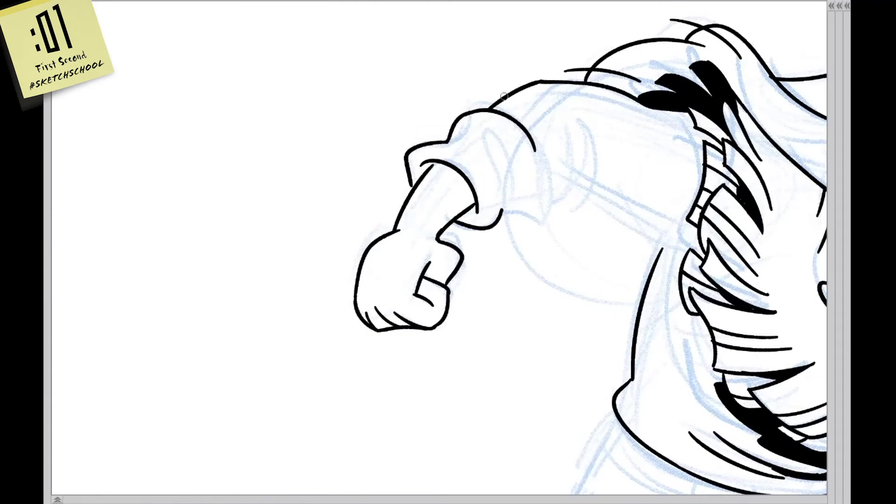
key("h")
Ink the cuff lines on the sleeve, redrawing them slightly higher
mouse_move(455, 103)
left_mouse_down()
mouse_move(406, 163)
mouse_move(468, 149)
left_mouse_up()
mouse_move(427, 164)
left_mouse_down()
mouse_move(502, 143)
mouse_move(438, 161)
left_mouse_up()
key("ctrl+z")
left_click_drag(501, 142, 436, 156)
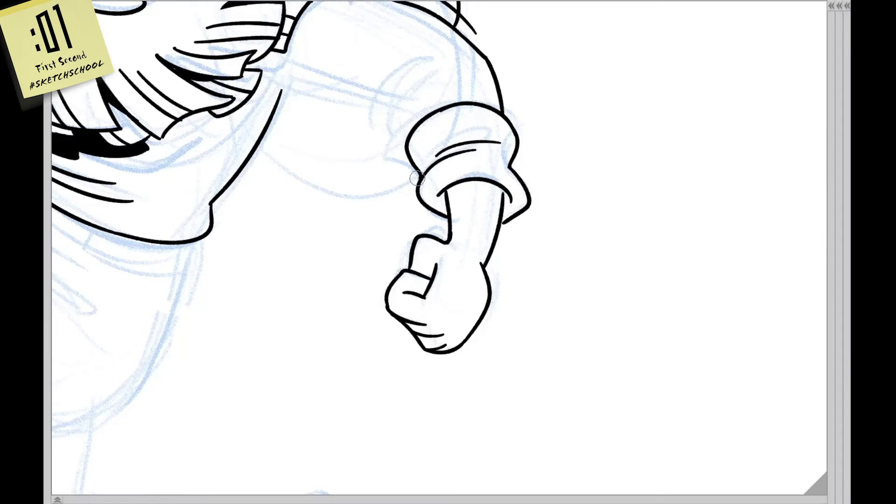
key("Escape")
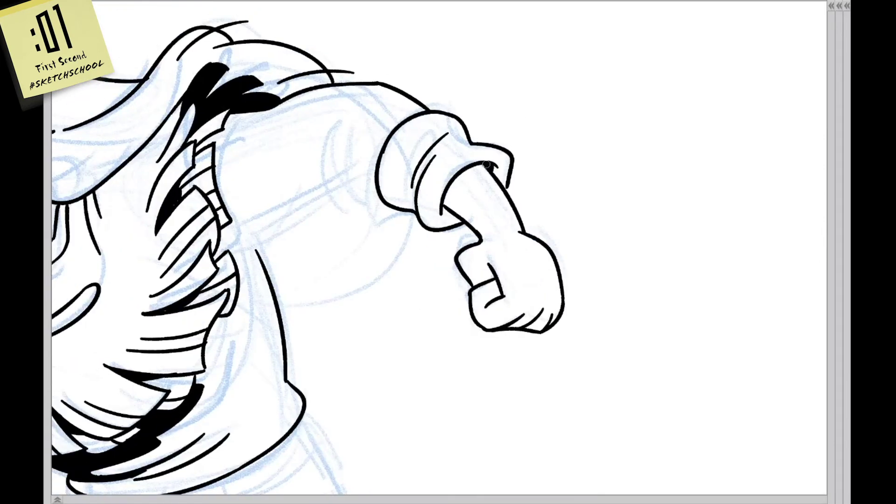
key("Escape")
Ink the sleeve lines near the elbow and the sleeve's underside line
left_click_drag(474, 136, 453, 206)
key("h")
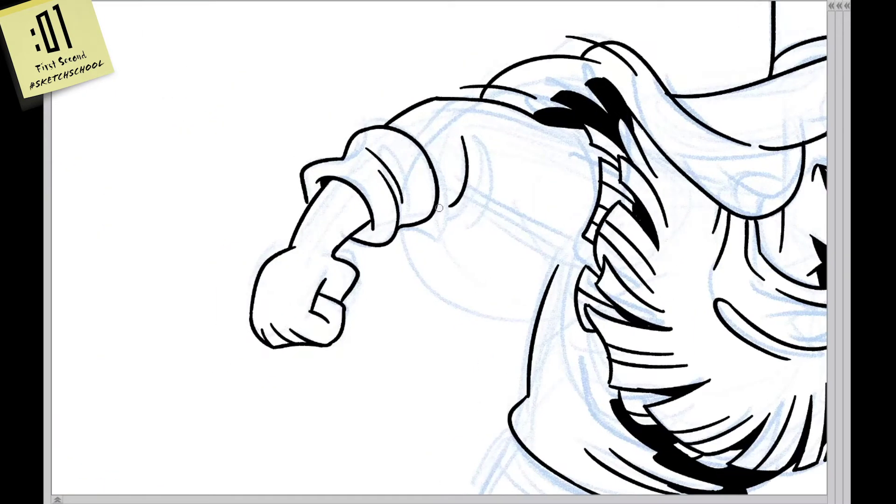
left_click_drag(476, 131, 466, 192)
key("h")
key("ctrl+z")
left_click_drag(427, 121, 402, 178)
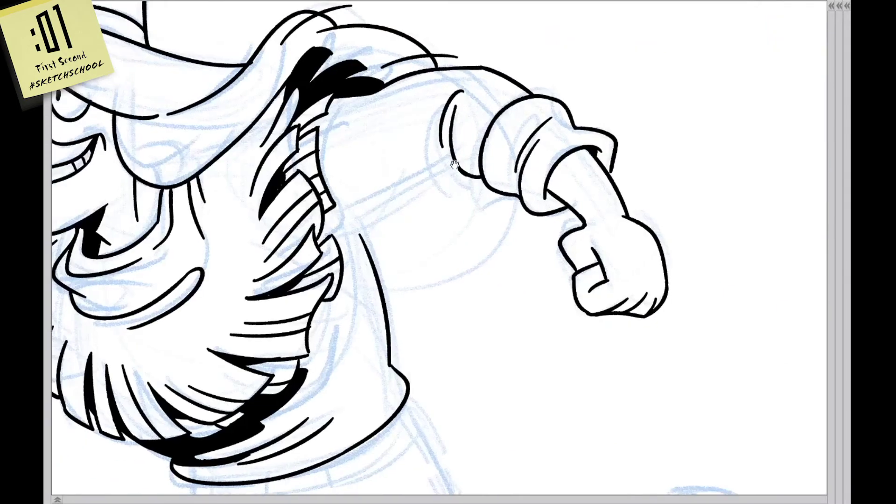
left_click_drag(355, 228, 469, 153)
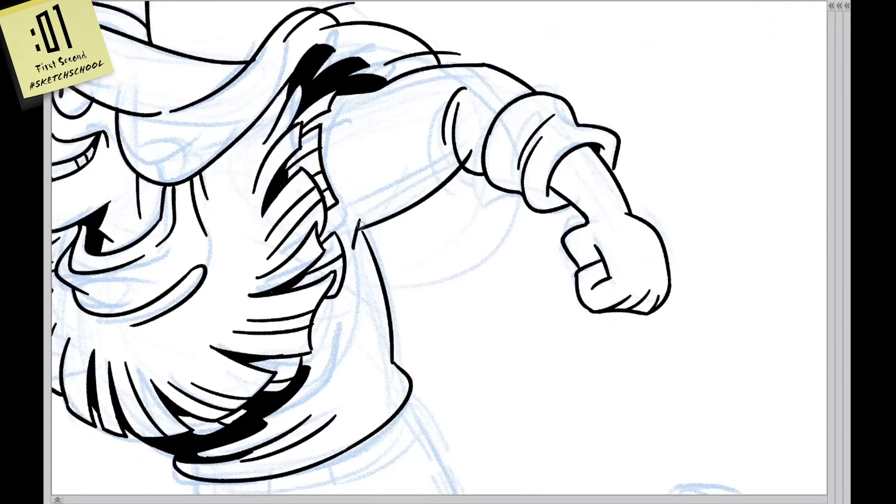
left_click_drag(352, 250, 357, 230)
left_click_drag(492, 133, 529, 138)
Thicken the black ink down the collar edge, ending in a black wedge
left_click_drag(389, 202, 431, 111)
mouse_move(368, 173)
left_mouse_down()
mouse_move(371, 198)
mouse_move(360, 135)
mouse_move(362, 152)
left_mouse_up()
mouse_move(377, 95)
left_mouse_down()
mouse_move(346, 133)
mouse_move(351, 127)
left_mouse_up()
left_click_drag(367, 222, 370, 177)
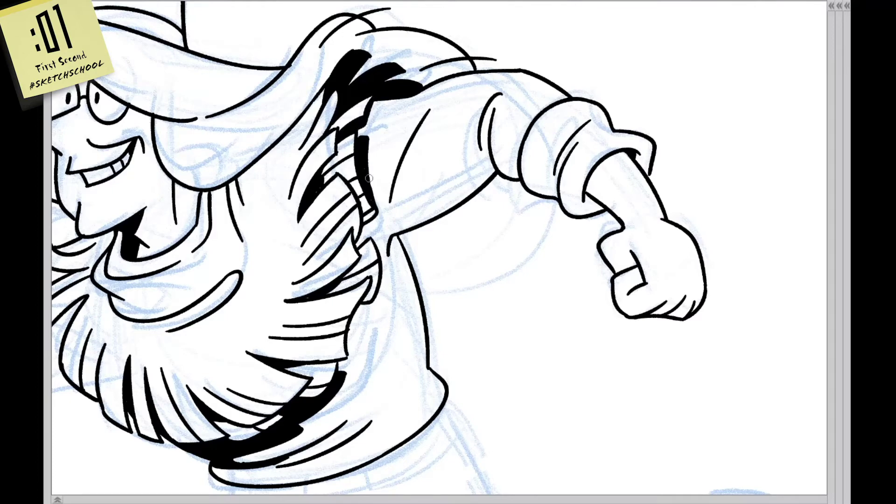
mouse_move(372, 271)
left_mouse_down()
mouse_move(379, 272)
mouse_move(360, 310)
mouse_move(371, 313)
mouse_move(382, 280)
left_mouse_up()
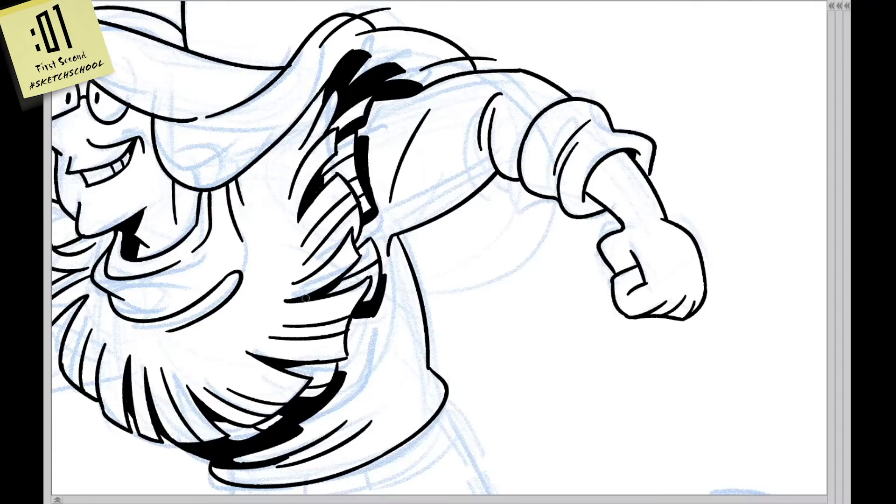
Ink the bicep contour, the belly curve under the arm and the back line
mouse_move(468, 254)
left_mouse_down()
mouse_move(568, 310)
mouse_move(513, 233)
left_mouse_up()
mouse_move(362, 238)
left_mouse_down()
mouse_move(401, 157)
mouse_move(447, 100)
mouse_move(596, 212)
left_mouse_up()
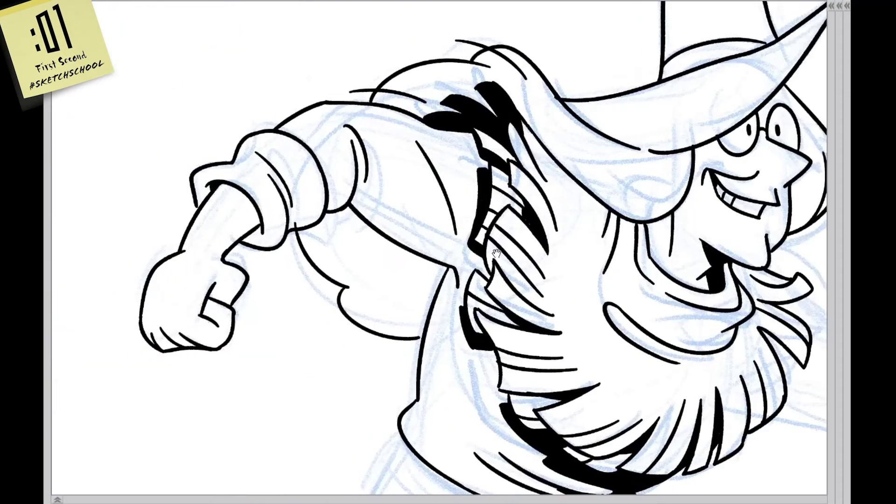
scroll(496, 253, "down", 2)
key("m")
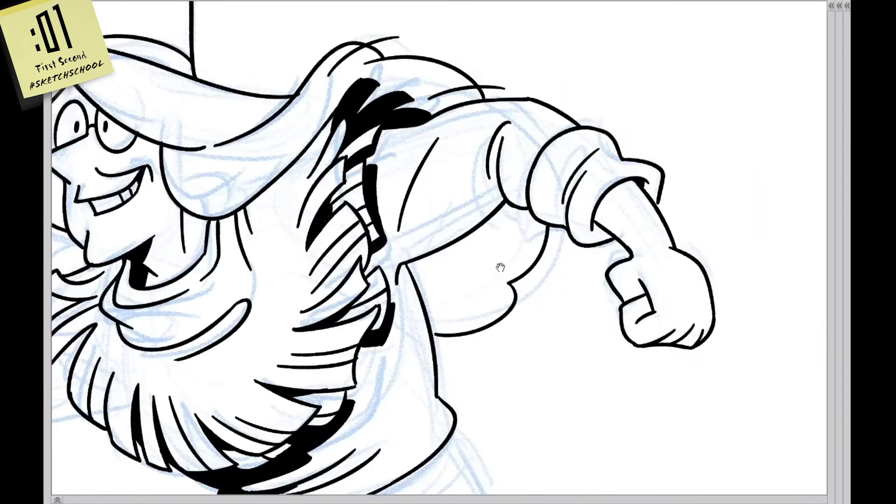
scroll(493, 260, "down", 2)
left_click_drag(436, 260, 527, 271)
key("m")
scroll(461, 215, "up", 2)
left_click_drag(456, 246, 532, 261)
left_click_drag(415, 235, 497, 210)
key("m")
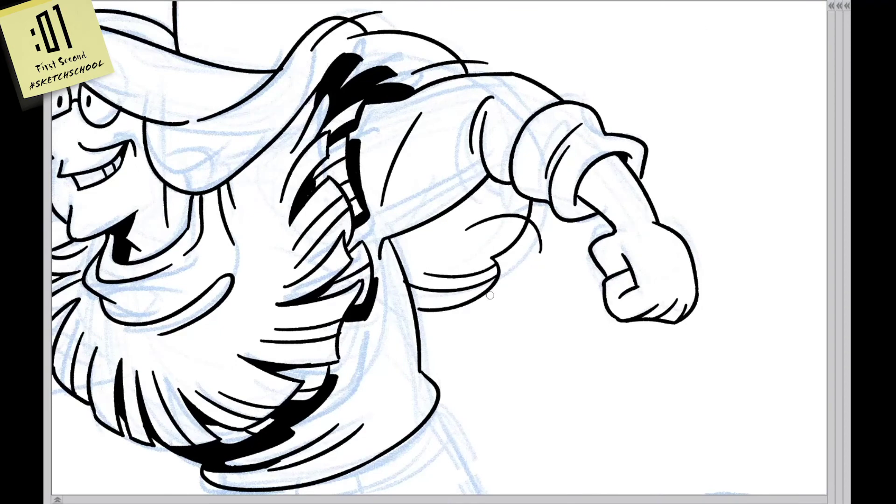
left_click_drag(490, 295, 572, 302)
Ink the reaching arm's shoulder curve running up toward the chin
left_click_drag(520, 259, 453, 311)
left_click_drag(234, 281, 553, 220)
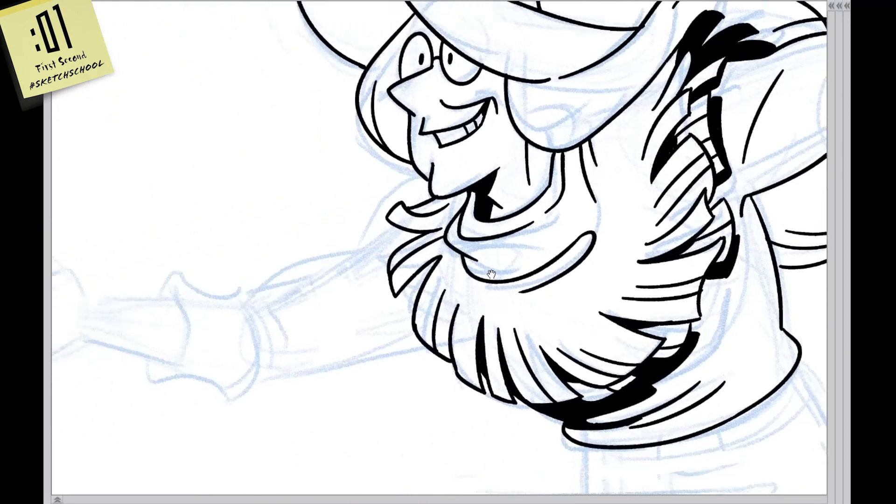
left_click_drag(327, 280, 518, 200)
mouse_move(427, 215)
left_mouse_down()
mouse_move(518, 173)
mouse_move(593, 101)
left_mouse_up()
key("ctrl+z")
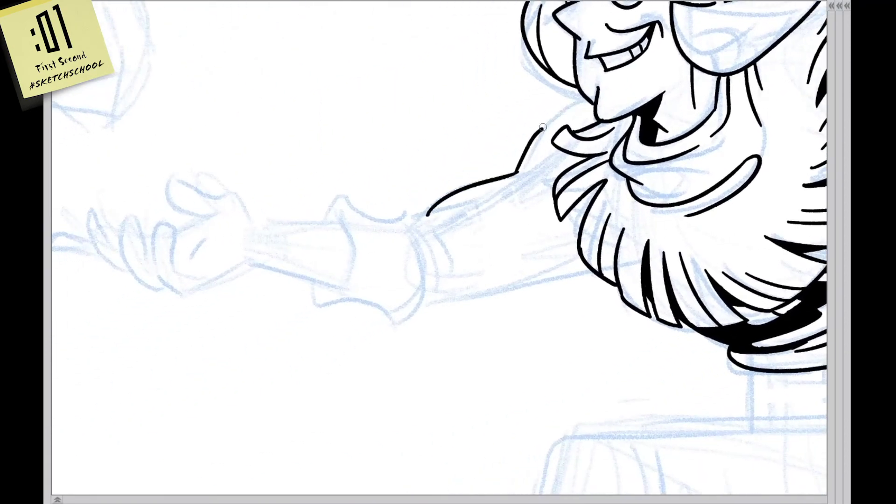
left_click_drag(518, 172, 595, 109)
mouse_move(596, 109)
left_mouse_down()
mouse_move(528, 200)
mouse_move(623, 130)
left_mouse_up()
Outline the sleeve cuff with two inner creases, redoing edges in mirrored view
key("h")
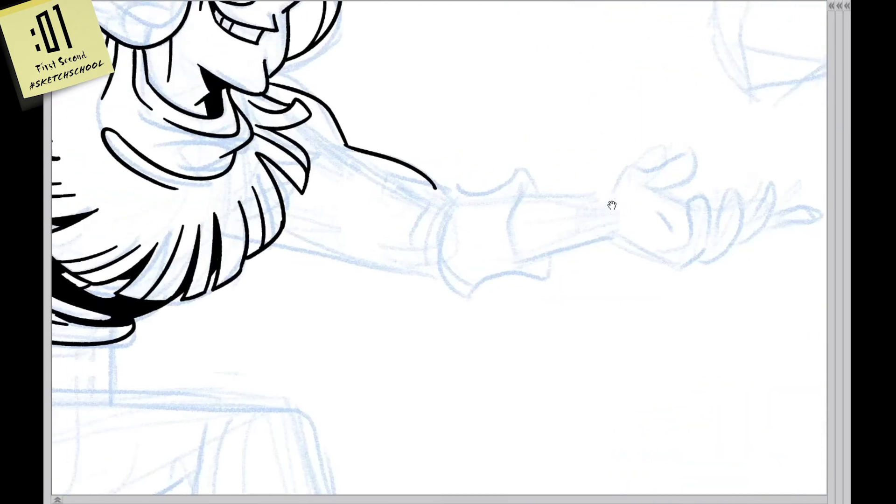
left_click_drag(531, 197, 604, 193)
mouse_move(532, 194)
left_mouse_down()
mouse_move(527, 261)
mouse_move(491, 195)
mouse_move(448, 215)
mouse_move(471, 279)
left_mouse_up()
key("h")
key("ctrl+z")
mouse_move(446, 239)
left_mouse_down()
mouse_move(506, 263)
mouse_move(544, 254)
left_mouse_up()
key("h")
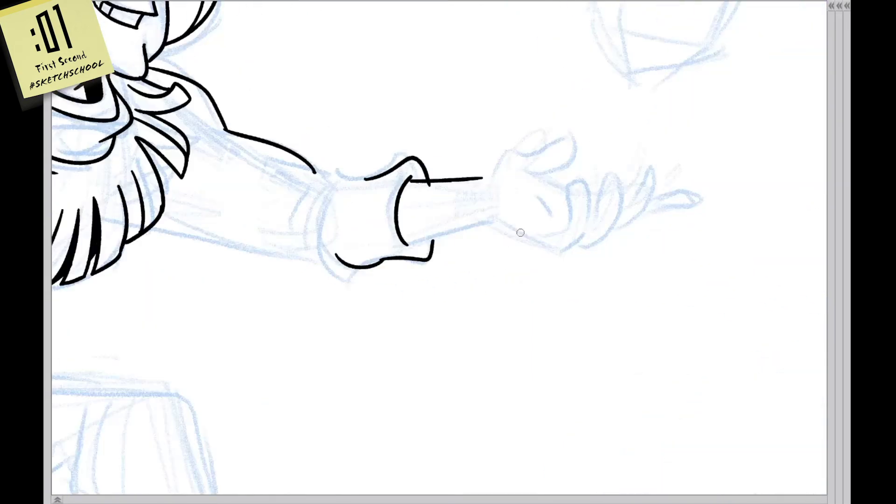
key("ctrl+z")
left_click_drag(340, 257, 368, 177)
key("h")
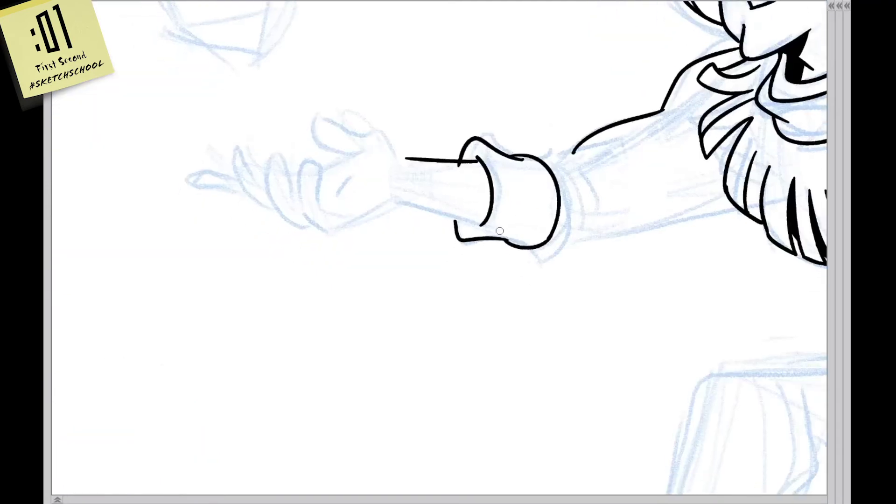
left_click_drag(493, 235, 528, 198)
left_click_drag(511, 216, 527, 188)
key("h")
key("h")
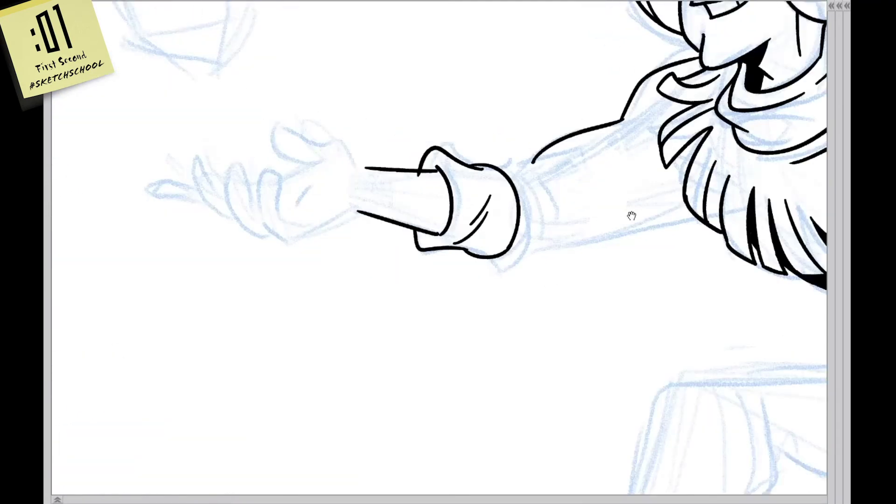
Ink the cuff's outer and top edges, the forearm underside, and a first hand arch
left_click_drag(463, 210, 497, 260)
left_click_drag(495, 229, 510, 275)
left_click_drag(474, 214, 500, 202)
left_click_drag(532, 289, 478, 253)
left_click_drag(415, 270, 601, 223)
left_click_drag(689, 251, 585, 341)
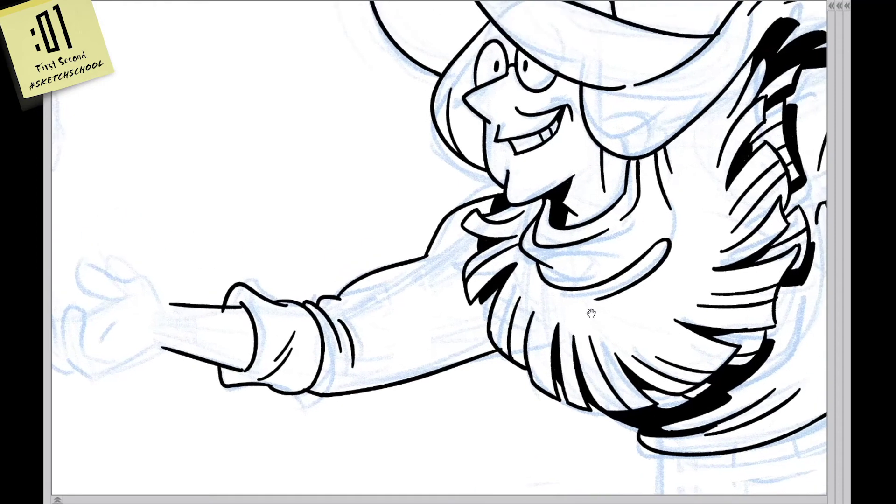
left_click_drag(369, 254, 378, 247)
Ink the open hand's finger curves, lower palm line and thumb loop on a mirrored view
key("h")
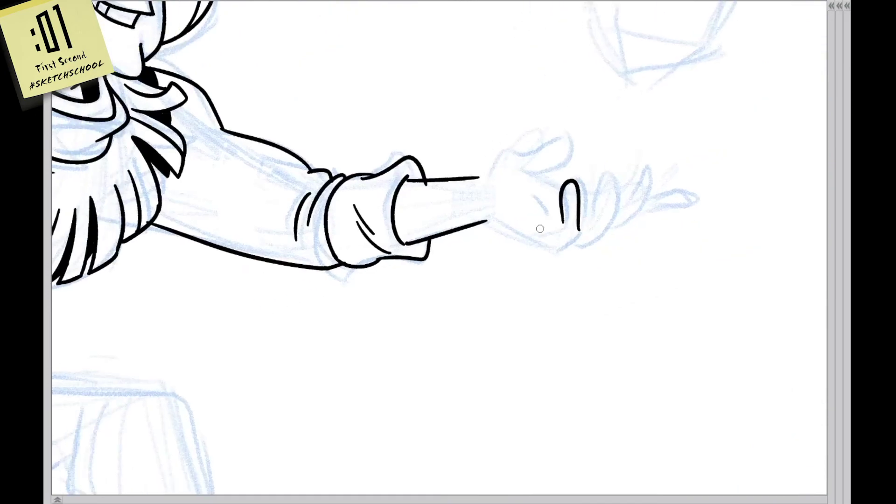
left_click_drag(539, 229, 566, 220)
mouse_move(546, 249)
left_mouse_down()
mouse_move(603, 219)
mouse_move(559, 245)
mouse_move(420, 140)
left_mouse_up()
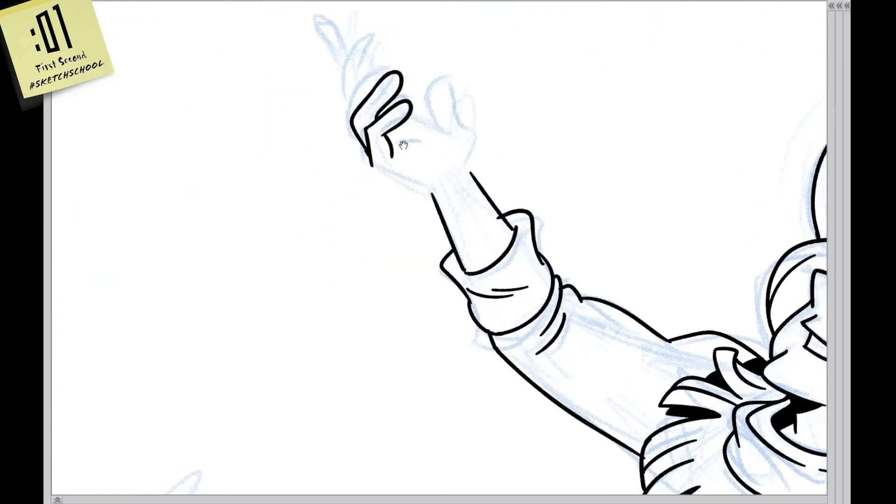
mouse_move(355, 111)
left_mouse_down()
mouse_move(384, 91)
mouse_move(384, 64)
left_mouse_up()
key("h")
left_click_drag(432, 92, 699, 165)
left_click_drag(488, 188, 508, 207)
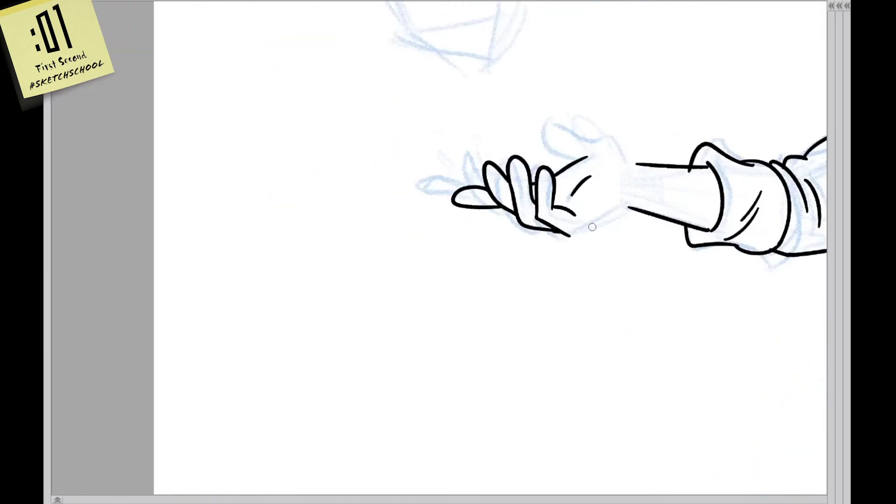
Ink the wrist line, top hand contour and thumb tip, then check mirrored and restore the view
mouse_move(568, 236)
left_mouse_down()
mouse_move(631, 207)
mouse_move(566, 321)
left_mouse_up()
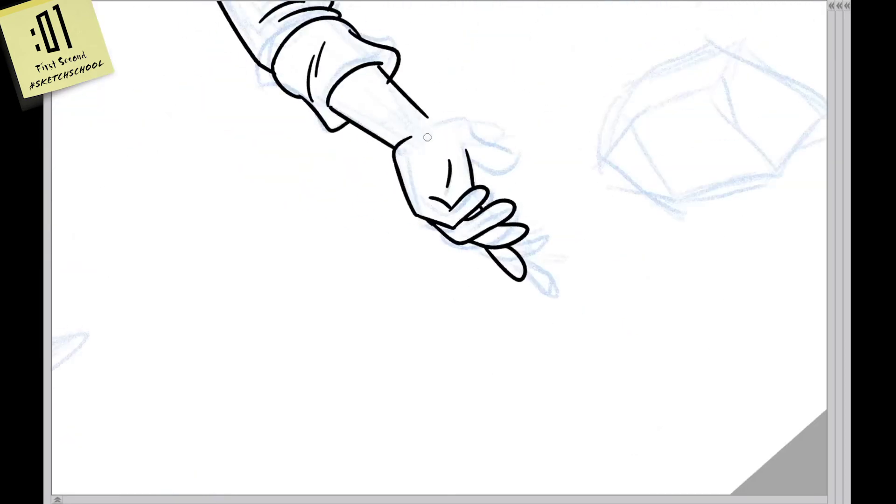
left_click_drag(426, 136, 566, 184)
key("h")
left_click_drag(483, 199, 565, 155)
left_click_drag(530, 192, 572, 155)
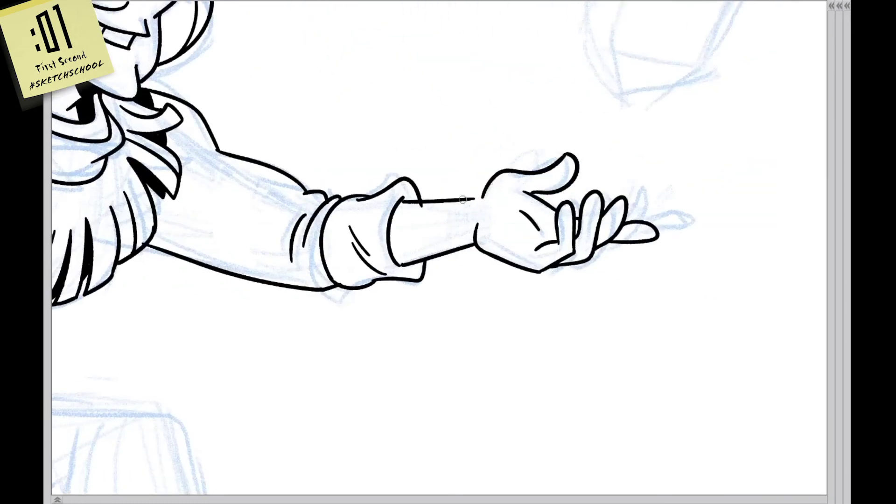
key("h")
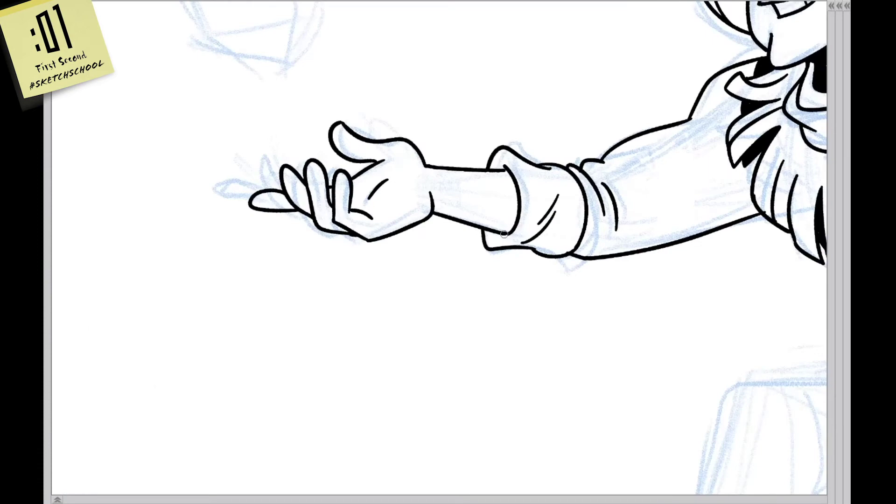
mouse_move(554, 232)
left_mouse_down()
mouse_move(579, 298)
mouse_move(594, 248)
mouse_move(483, 215)
left_mouse_up()
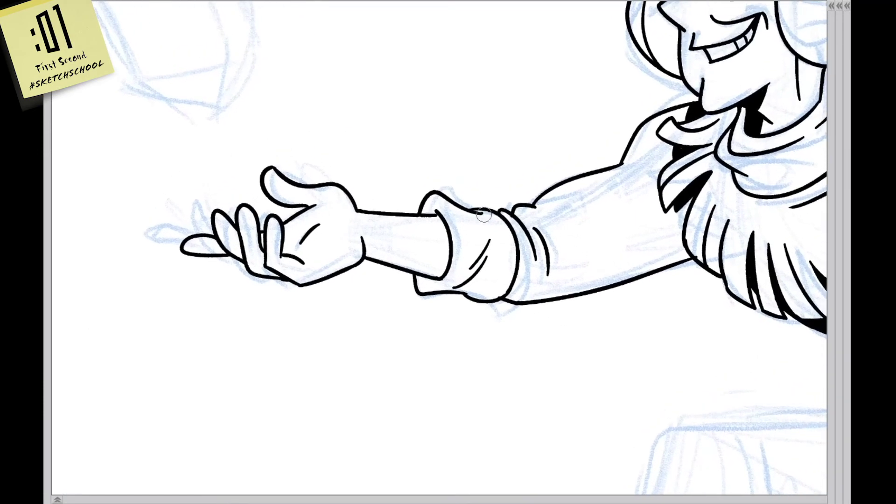
key("h")
Ink the line across the front thigh, with short strokes at its end and below the coat
key("h")
mouse_move(684, 320)
left_mouse_down()
mouse_move(600, 334)
mouse_move(360, 335)
left_mouse_up()
key("h")
left_click_drag(426, 229, 485, 202)
key("h")
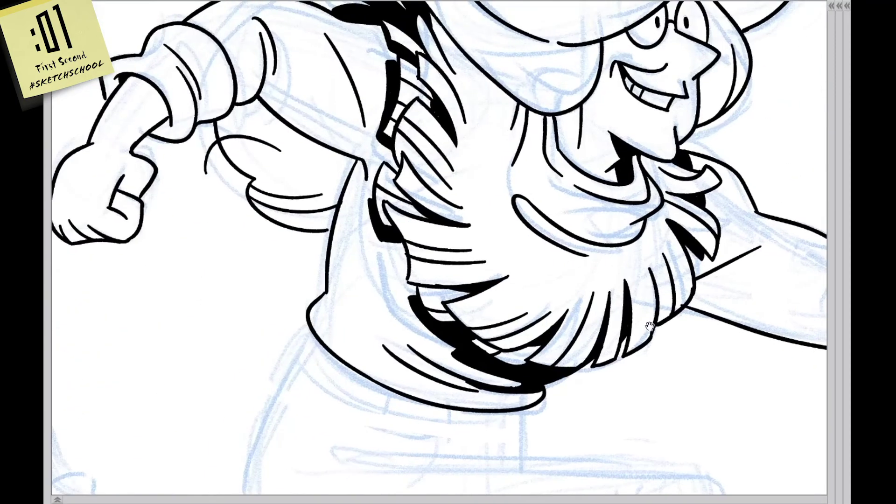
mouse_move(485, 410)
left_mouse_down()
mouse_move(509, 210)
mouse_move(627, 200)
left_mouse_up()
left_click_drag(382, 202, 751, 191)
left_click_drag(607, 163, 601, 168)
left_click_drag(543, 143, 544, 175)
Ink the diagonal shin line below the knee on a tilted view, then reset the rotation
left_click_drag(612, 376, 672, 296)
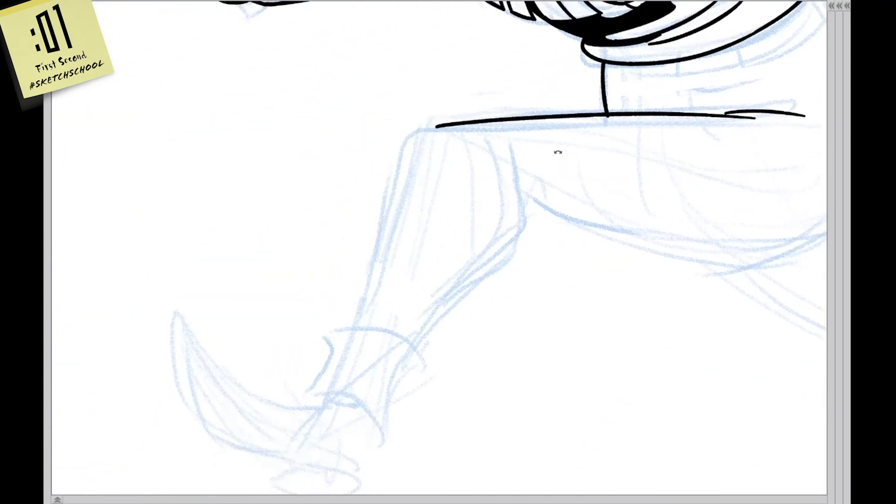
left_click_drag(556, 150, 590, 266)
left_click_drag(463, 176, 328, 236)
key("Escape")
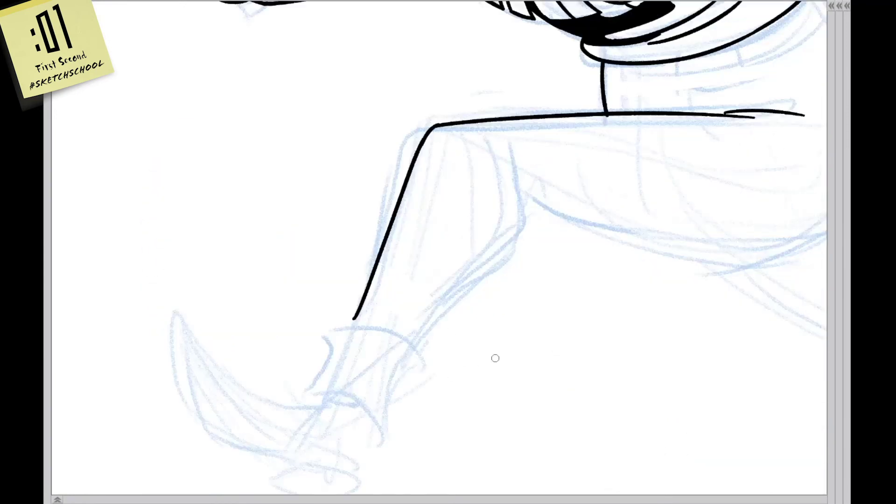
Ink the curves of the rolled ankle cuff and the leg's upper-left curve
left_click_drag(416, 378, 509, 184)
left_click_drag(415, 227, 474, 196)
left_click_drag(464, 146, 478, 190)
mouse_move(409, 231)
left_mouse_down()
mouse_move(397, 195)
mouse_move(467, 145)
mouse_move(523, 152)
mouse_move(583, 197)
mouse_move(617, 149)
mouse_move(546, 226)
mouse_move(572, 275)
left_mouse_up()
key("ctrl+z")
mouse_move(451, 180)
left_mouse_down()
mouse_move(491, 133)
mouse_move(574, 182)
mouse_move(525, 190)
mouse_move(471, 332)
mouse_move(464, 238)
left_mouse_up()
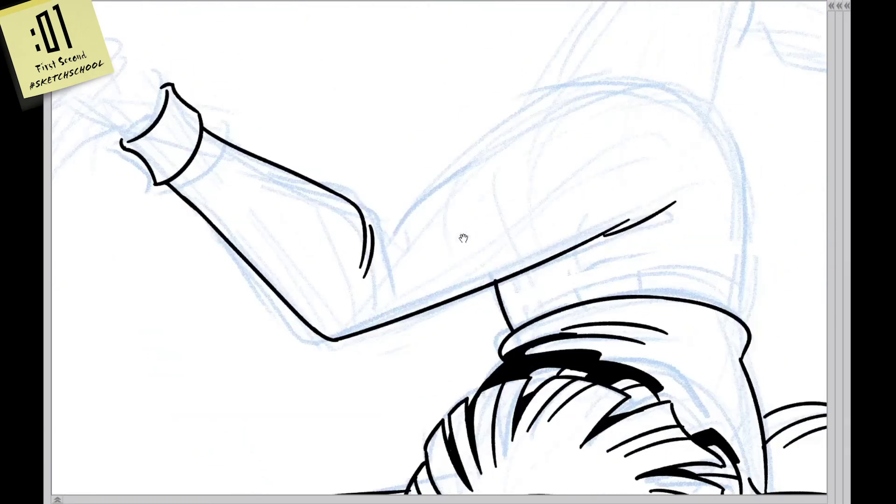
Ink the second leg's upper thigh contour to the knee and the lower leg down to the cuff
mouse_move(368, 211)
left_mouse_down()
mouse_move(514, 120)
mouse_move(703, 92)
left_mouse_up()
mouse_move(671, 207)
left_mouse_down()
mouse_move(574, 224)
mouse_move(550, 281)
mouse_move(383, 277)
mouse_move(246, 237)
mouse_move(502, 89)
left_mouse_up()
mouse_move(564, 111)
left_mouse_down()
mouse_move(513, 186)
mouse_move(470, 229)
left_mouse_up()
mouse_move(268, 205)
left_mouse_down()
mouse_move(306, 93)
mouse_move(483, 58)
mouse_move(377, 324)
mouse_move(516, 177)
left_mouse_up()
mouse_move(462, 182)
left_mouse_down()
mouse_move(403, 220)
mouse_move(428, 272)
mouse_move(498, 276)
mouse_move(566, 223)
mouse_move(520, 266)
left_mouse_up()
Outline the boot's hooked pointed toe, redrawing its bottom edge and top up to the tip
key("h")
left_click_drag(368, 132, 447, 27)
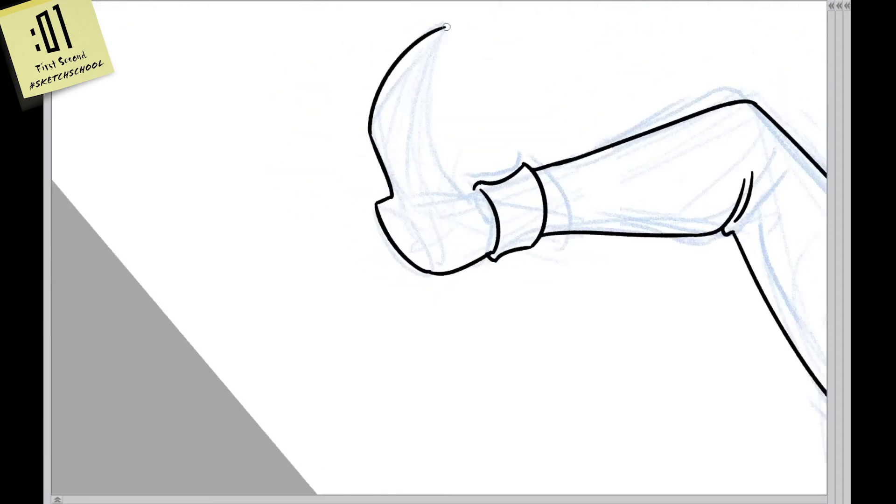
left_click_drag(535, 83, 521, 189)
key("h")
left_click_drag(432, 278, 488, 253)
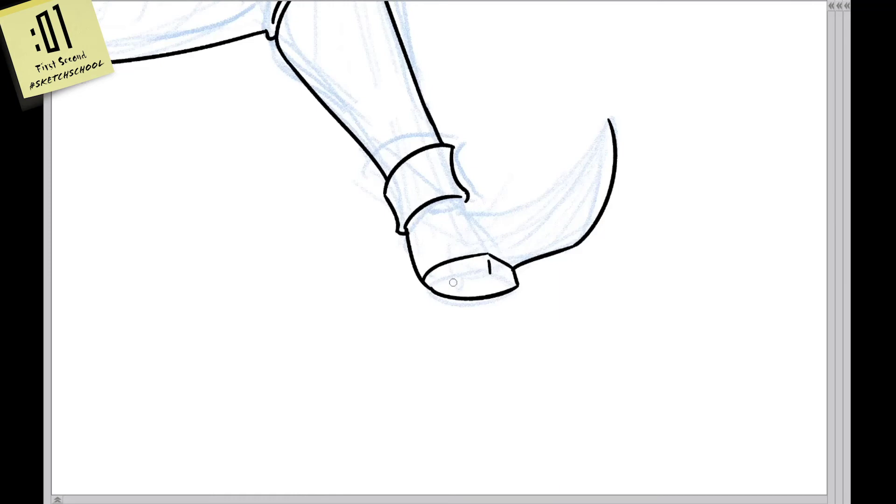
left_click_drag(489, 274, 443, 283)
key("h")
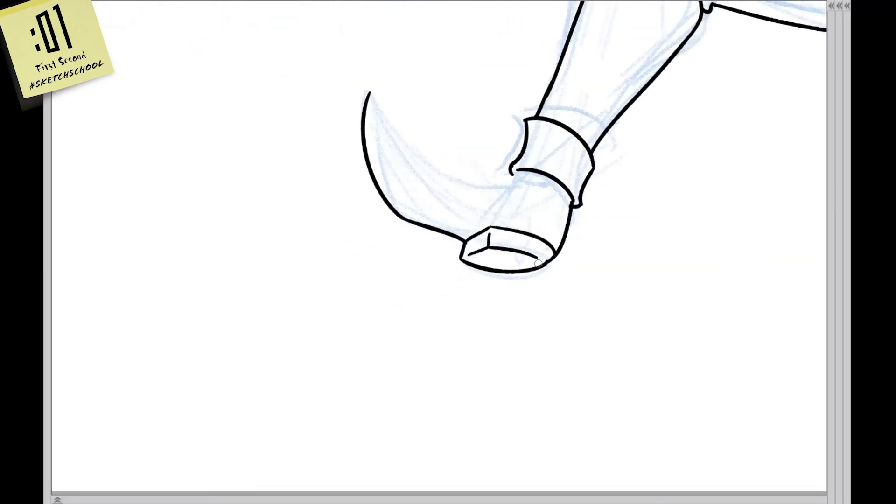
key("ctrl+z")
left_click_drag(510, 273, 562, 238)
key("h")
mouse_move(390, 228)
left_mouse_down()
mouse_move(454, 211)
mouse_move(513, 94)
left_mouse_up()
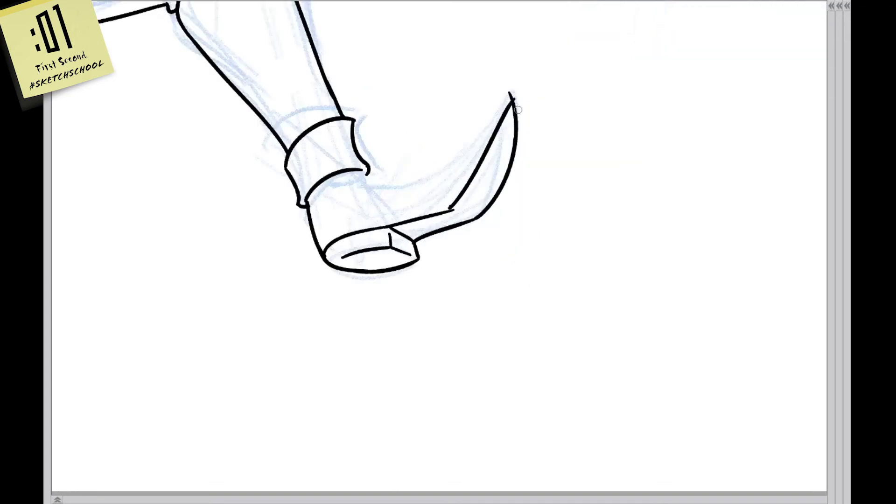
Fill the toe band and heel sole solid black and ink the top-of-foot line to the ankle
mouse_move(456, 210)
left_mouse_down()
mouse_move(474, 216)
mouse_move(442, 215)
mouse_move(513, 221)
mouse_move(485, 236)
left_mouse_up()
left_click_drag(593, 195, 556, 232)
left_click_drag(536, 182, 616, 111)
key("ctrl+z")
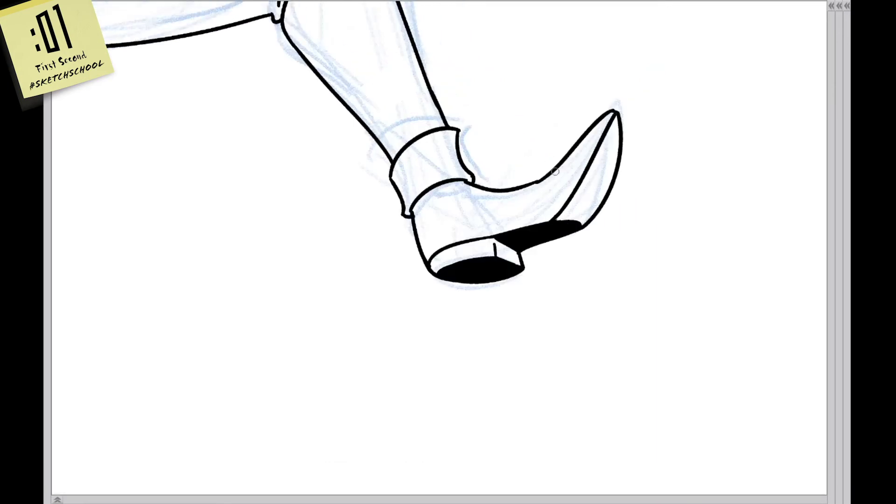
key("h")
left_click_drag(506, 213, 572, 213)
key("h")
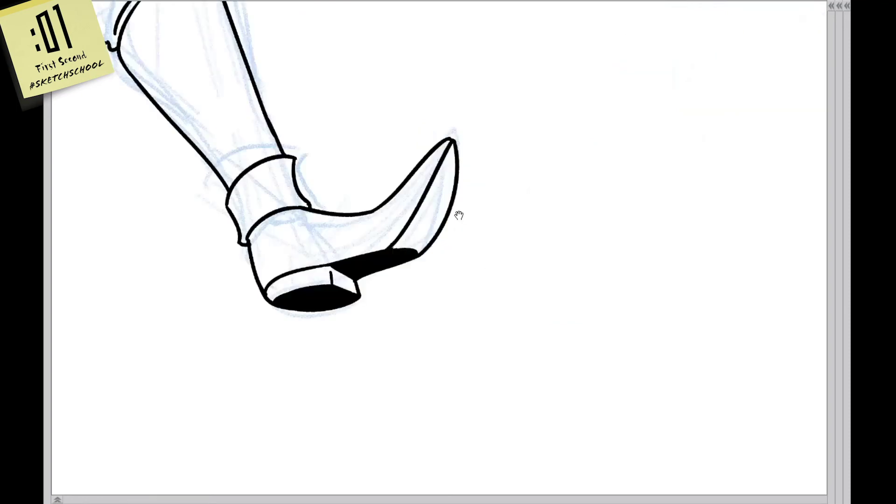
Ink crease lines in the ankle cuff, the inner shin line up to the knee, and a knee crease
left_click_drag(456, 214, 545, 240)
key("h")
left_click_drag(440, 229, 430, 262)
left_click_drag(452, 226, 442, 267)
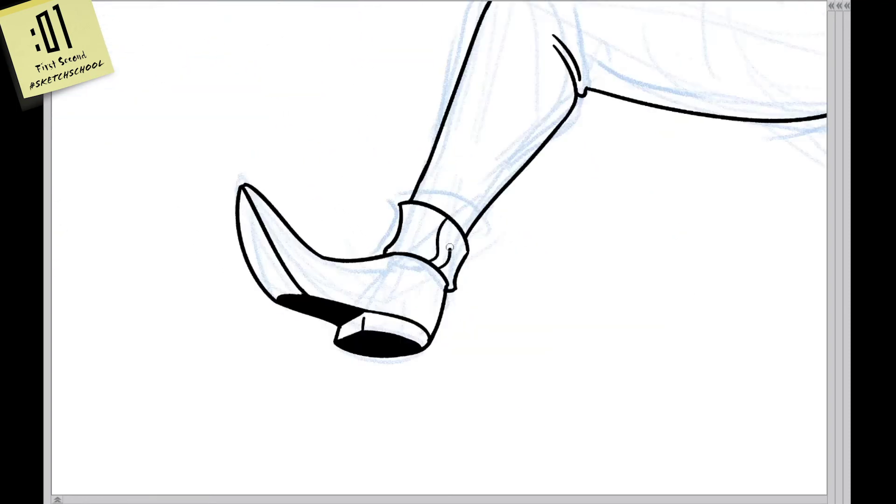
left_click_drag(509, 139, 456, 210)
left_click_drag(408, 276, 500, 134)
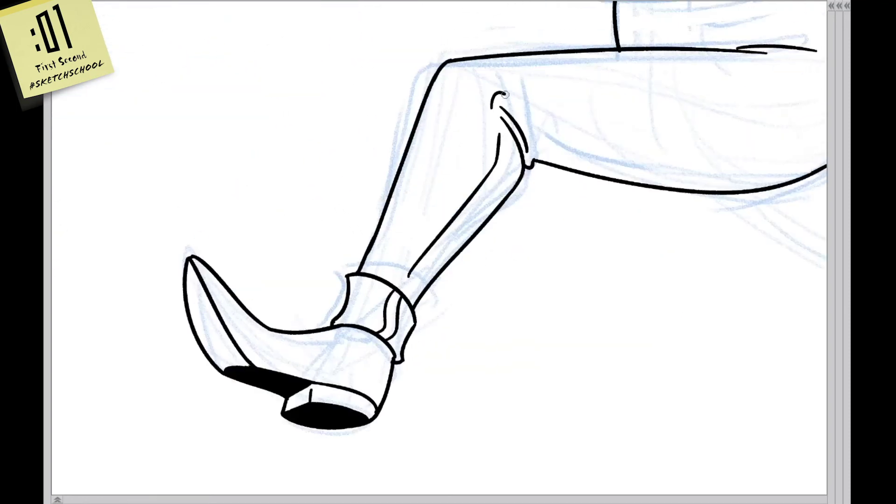
left_click_drag(504, 95, 522, 117)
Zoom out and ink short crease strokes at the knee
key("h")
left_click_drag(536, 226, 717, 219)
mouse_move(440, 198)
left_mouse_down()
mouse_move(611, 182)
mouse_move(429, 194)
mouse_move(616, 179)
left_mouse_up()
key("ctrl+z")
key("ctrl+minus")
left_click_drag(653, 148, 626, 169)
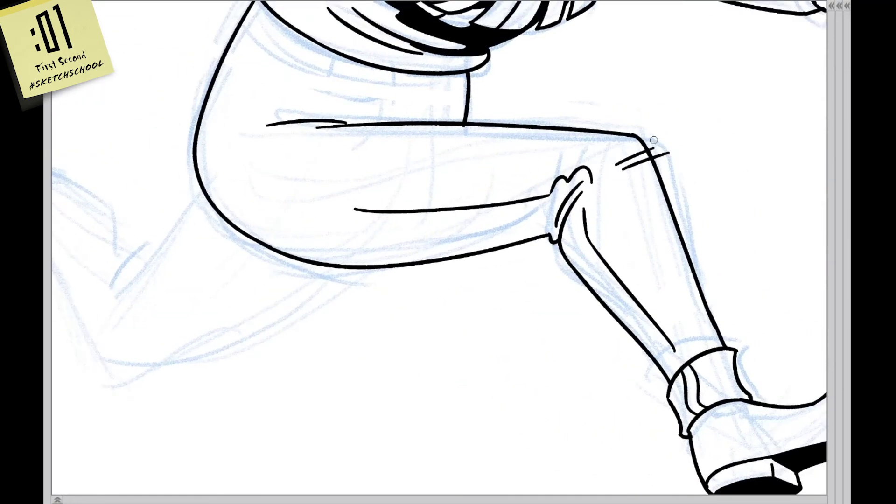
Ink a belt loop below the shirt hem and a stroke along the belt's edge
mouse_move(667, 270)
left_mouse_down()
mouse_move(522, 220)
mouse_move(520, 233)
mouse_move(535, 121)
left_mouse_up()
mouse_move(396, 161)
left_mouse_down()
mouse_move(397, 182)
mouse_move(450, 154)
left_mouse_up()
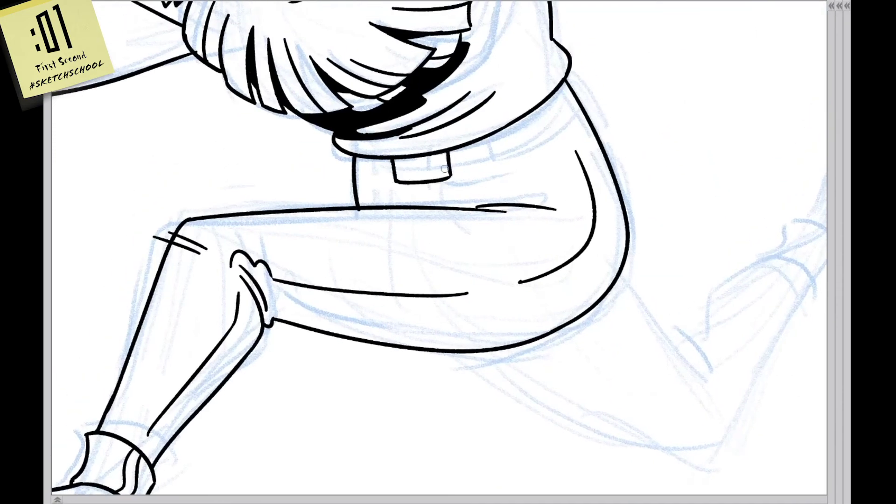
mouse_move(365, 157)
left_mouse_down()
mouse_move(365, 183)
mouse_move(396, 181)
left_mouse_up()
key("ctrl+z")
mouse_move(450, 176)
left_mouse_down()
mouse_move(548, 129)
mouse_move(505, 237)
left_mouse_up()
left_click_drag(574, 74, 524, 130)
key("ctrl+z")
key("ctrl+z")
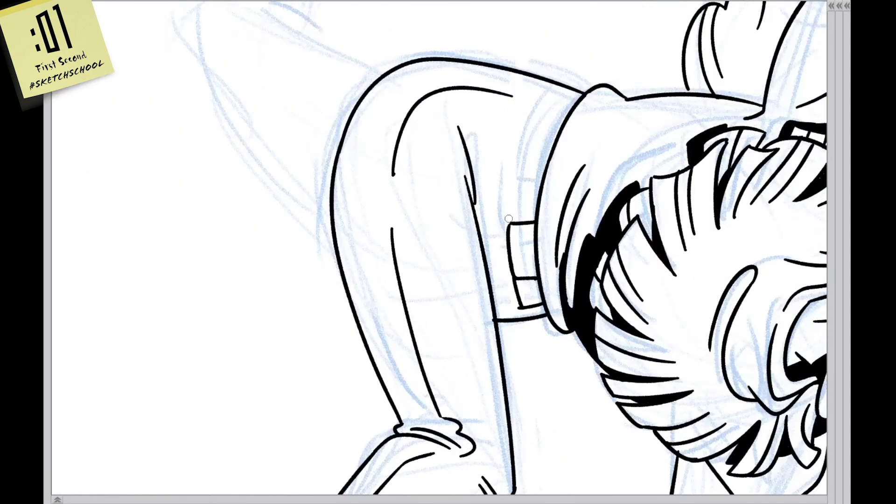
left_click_drag(513, 166, 505, 233)
left_click_drag(581, 77, 511, 177)
key("ctrl+z")
left_click_drag(568, 83, 547, 209)
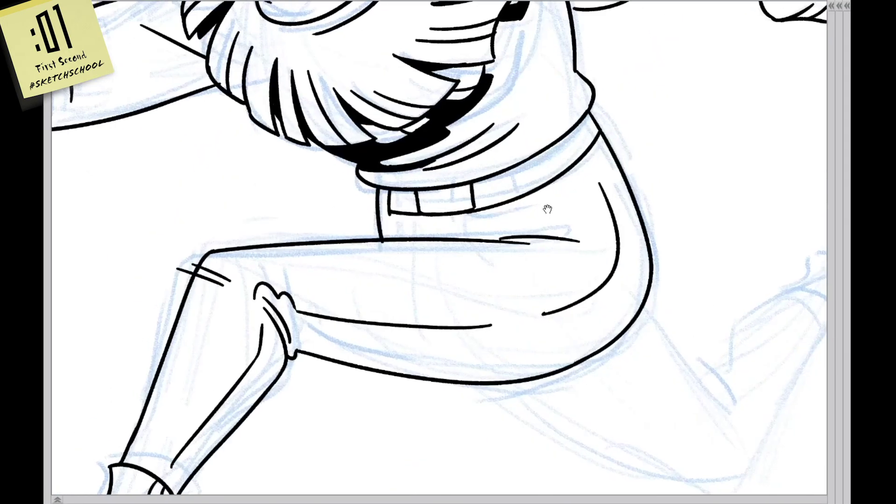
Ink tick lines across the belt band and a line joining the belt to the inner hip
key("h")
left_click_drag(475, 209, 536, 218)
mouse_move(515, 221)
left_mouse_down()
mouse_move(526, 185)
mouse_move(511, 180)
left_mouse_up()
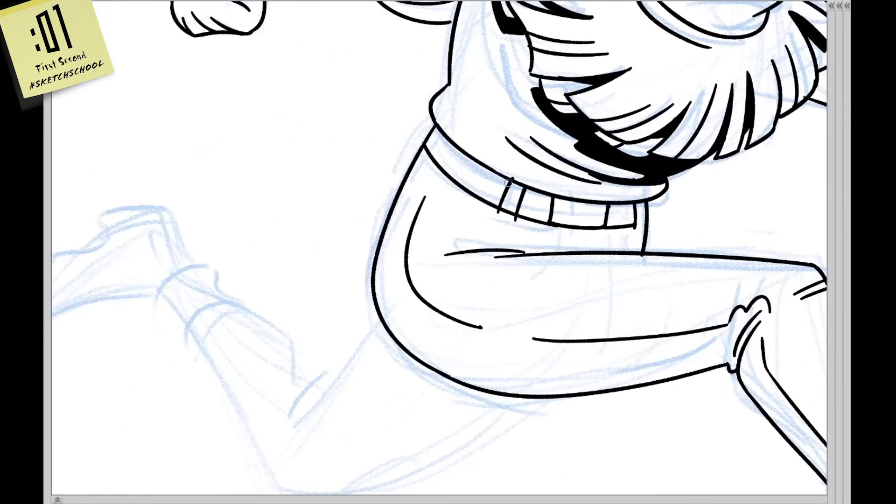
left_click_drag(449, 141, 434, 163)
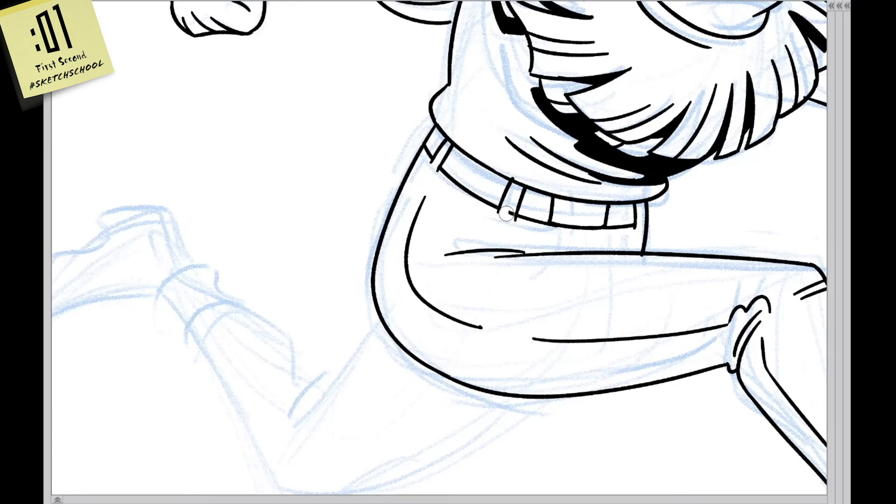
key("h")
key("h")
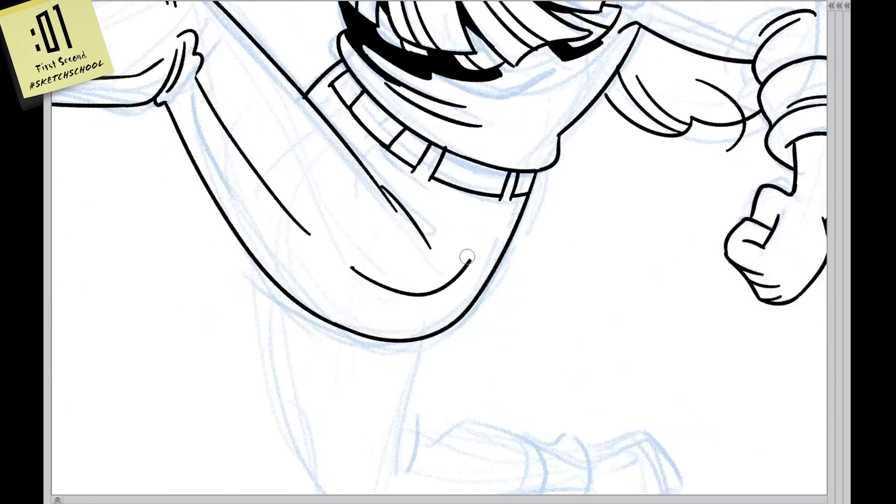
mouse_move(467, 261)
left_mouse_down()
mouse_move(469, 219)
mouse_move(484, 193)
left_mouse_up()
key("h")
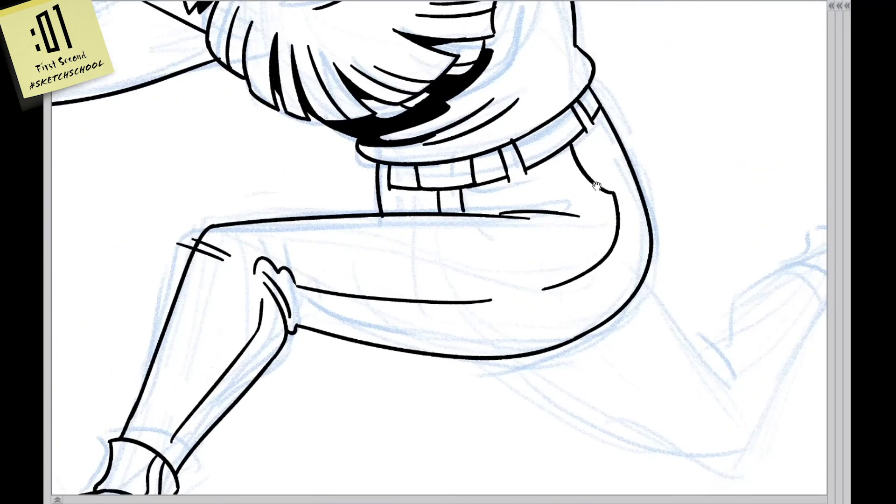
Start the back leg with a straight line at the knee, discarding the hook stroke
left_click_drag(597, 185, 673, 225)
left_click_drag(728, 347, 636, 310)
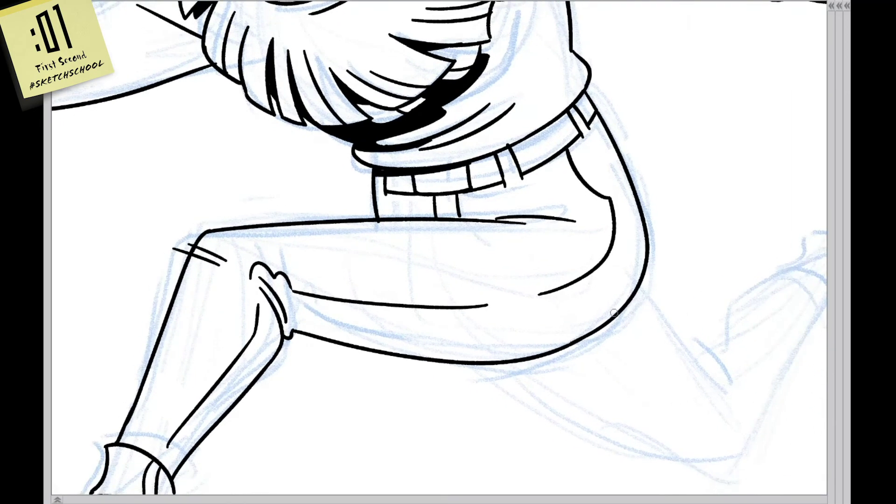
key("h")
left_click_drag(359, 319, 422, 240)
mouse_move(337, 334)
left_mouse_down()
mouse_move(378, 296)
mouse_move(385, 301)
mouse_move(452, 190)
left_mouse_up()
key("h")
key("ctrl+z")
key("ctrl+z")
Ink the back leg's calf curve from knee to cuff and the cuff's hook, left side and top
mouse_move(361, 275)
left_mouse_down()
mouse_move(448, 201)
mouse_move(476, 161)
left_mouse_up()
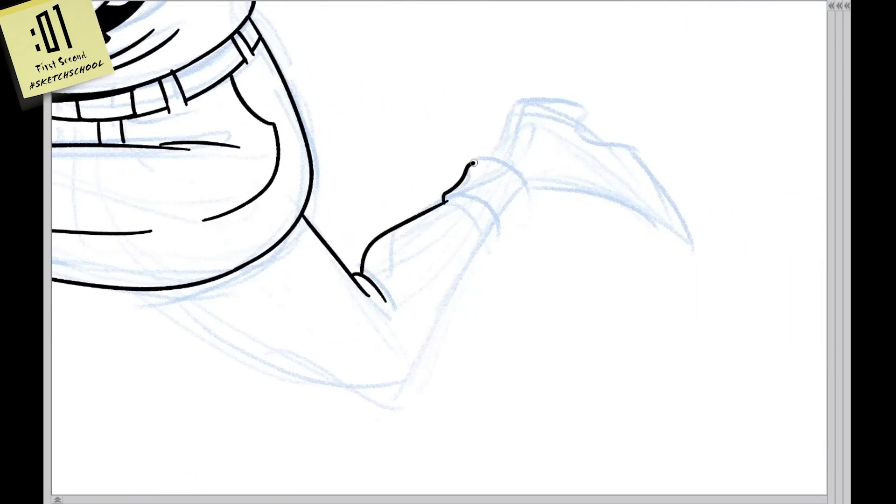
key("h")
left_click_drag(433, 229, 485, 185)
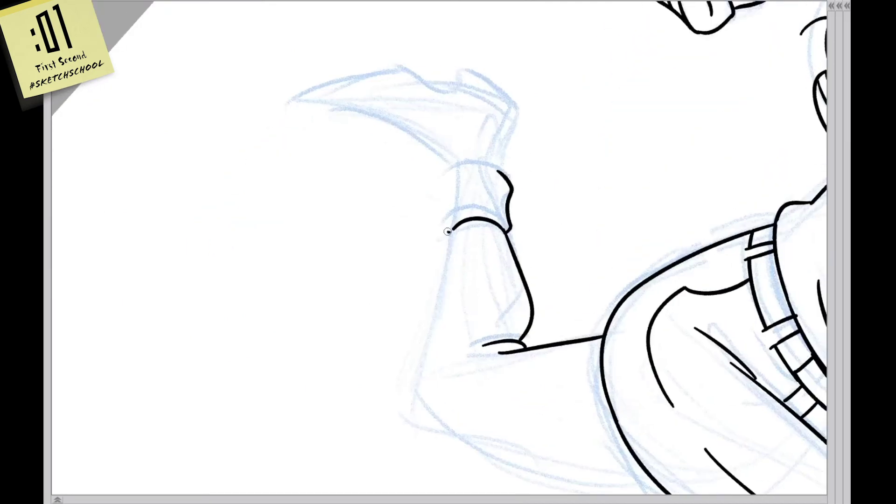
mouse_move(448, 231)
left_mouse_down()
mouse_move(451, 178)
mouse_move(495, 154)
left_mouse_up()
key("h")
Outline the back boot around its pointed tip, hatch its sole, and fit the drawing to the window
key("h")
key("ctrl+z")
left_click_drag(451, 189, 506, 161)
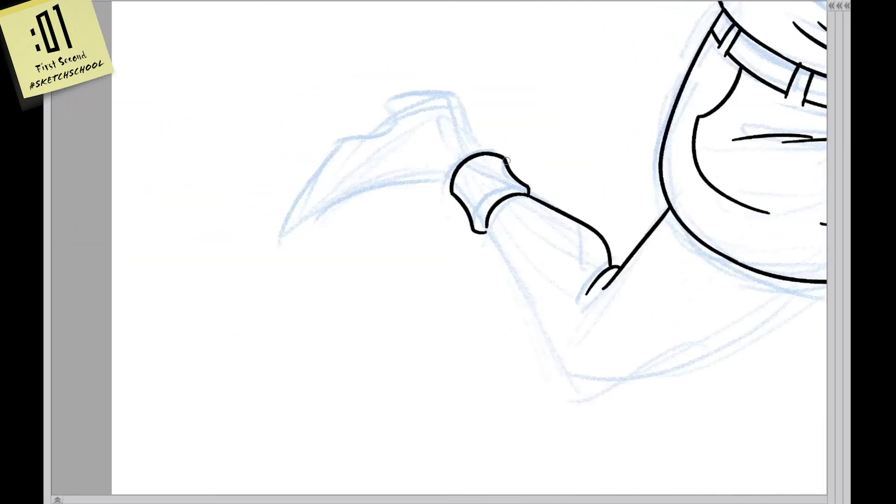
mouse_move(663, 336)
left_mouse_down()
mouse_move(239, 271)
mouse_move(556, 140)
left_mouse_up()
left_click_drag(462, 169, 541, 119)
key("h")
left_click_drag(481, 140, 523, 125)
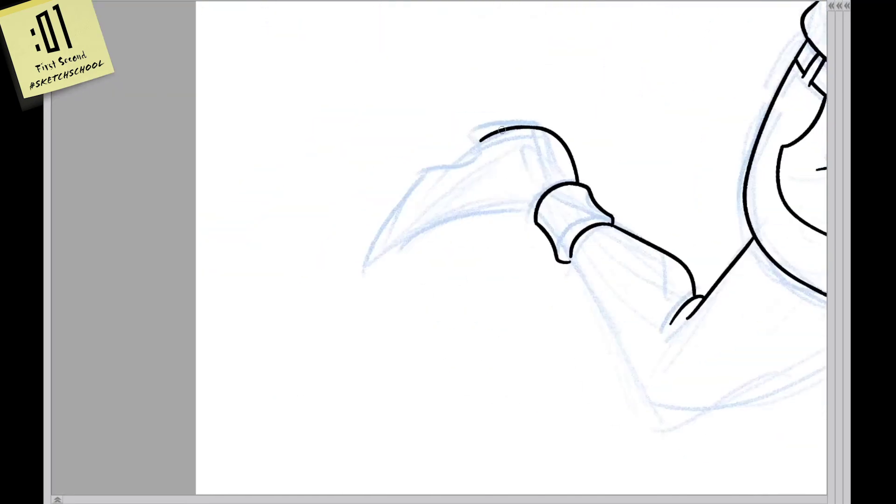
mouse_move(490, 154)
left_mouse_down()
mouse_move(424, 171)
mouse_move(373, 259)
mouse_move(429, 232)
mouse_move(537, 214)
left_mouse_up()
key("h")
mouse_move(458, 164)
left_mouse_down()
mouse_move(518, 136)
mouse_move(554, 300)
mouse_move(516, 280)
left_mouse_up()
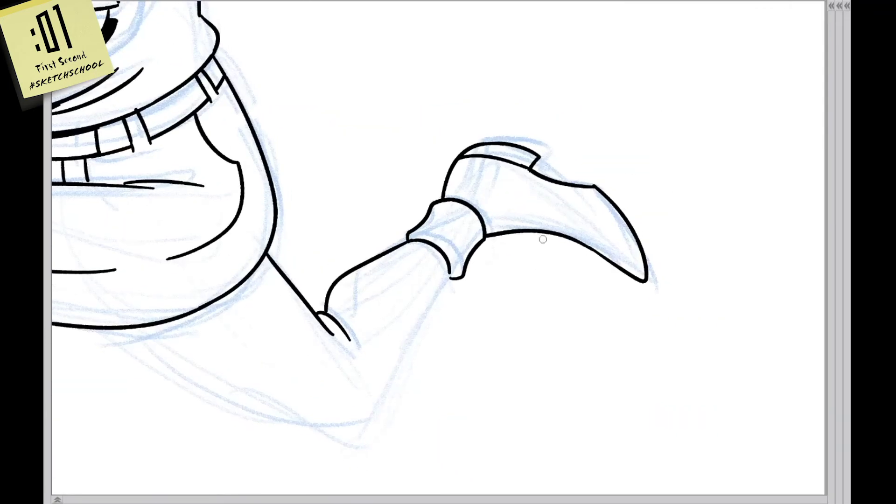
left_click_drag(541, 241, 592, 228)
left_click_drag(561, 245, 611, 235)
key("ctrl+0")
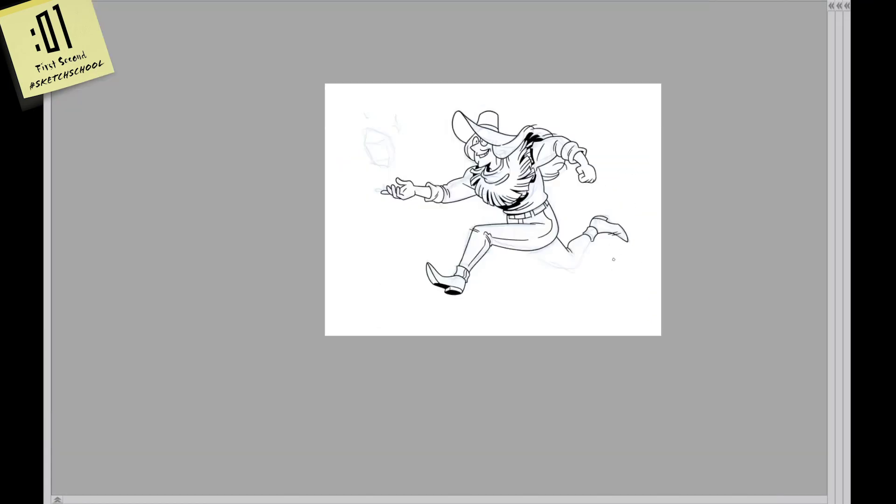
Ink the trailing leg's top line, a stroke behind the knee and the top-of-thigh contour
scroll(614, 260, "up", 10)
key("h")
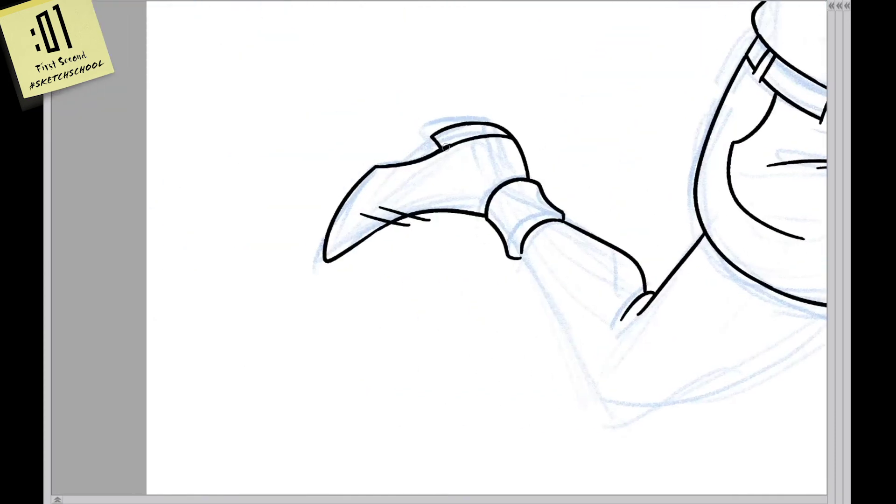
scroll(523, 181, "down", 3)
mouse_move(583, 210)
left_mouse_down()
mouse_move(614, 194)
mouse_move(616, 210)
left_mouse_up()
left_click_drag(392, 264, 542, 174)
left_click_drag(621, 213, 684, 220)
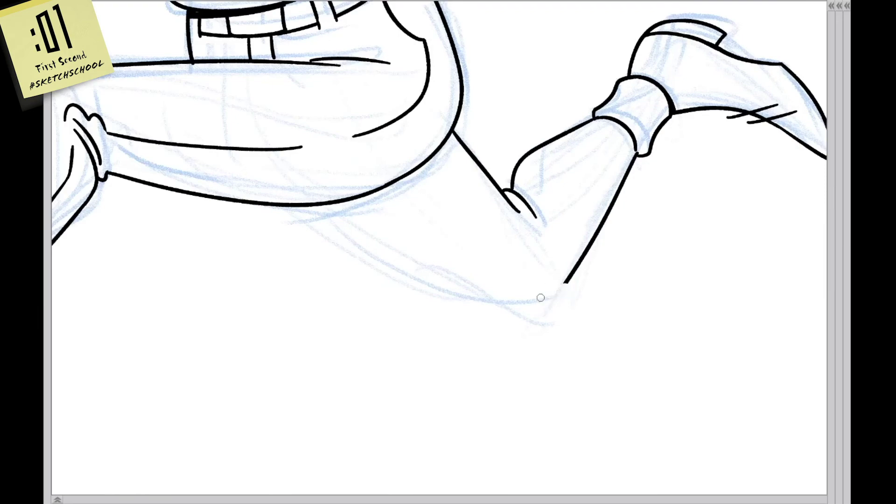
left_click_drag(537, 299, 568, 277)
mouse_move(563, 237)
left_mouse_down()
mouse_move(578, 356)
mouse_move(490, 195)
left_mouse_up()
left_click_drag(331, 264, 607, 158)
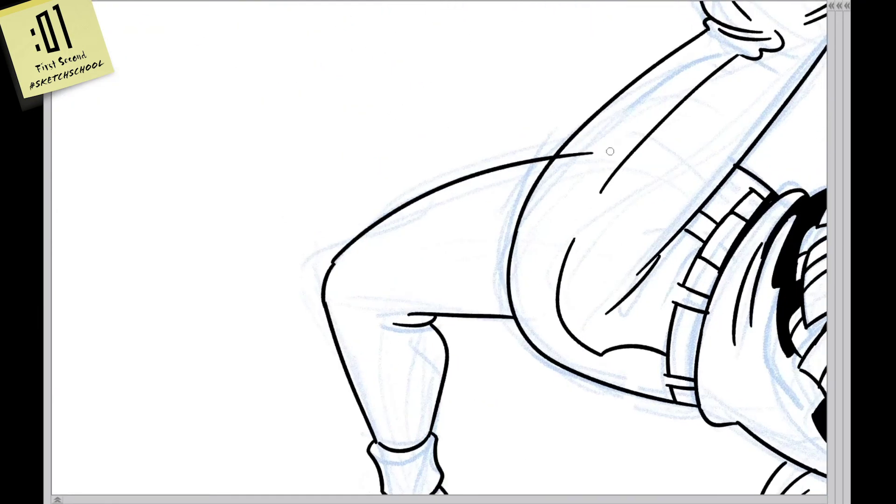
key("ctrl+z")
mouse_move(330, 263)
left_mouse_down()
mouse_move(607, 159)
mouse_move(573, 153)
mouse_move(597, 154)
left_mouse_up()
key("ctrl+z")
Redraw the trailing leg's ankle cuff curve and shin stroke
left_click_drag(644, 107, 628, 151)
key("ctrl+z")
left_click_drag(650, 106, 549, 253)
key("ctrl+z")
mouse_move(626, 148)
left_mouse_down()
mouse_move(539, 258)
mouse_move(481, 288)
mouse_move(476, 196)
left_mouse_up()
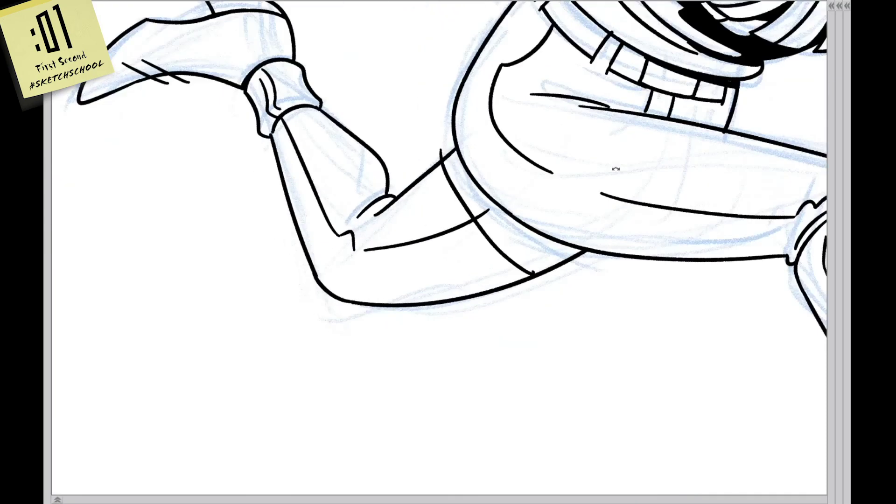
Ink the black shadow stroke under the thigh and hatch along its lower edge
left_click_drag(433, 346, 517, 237)
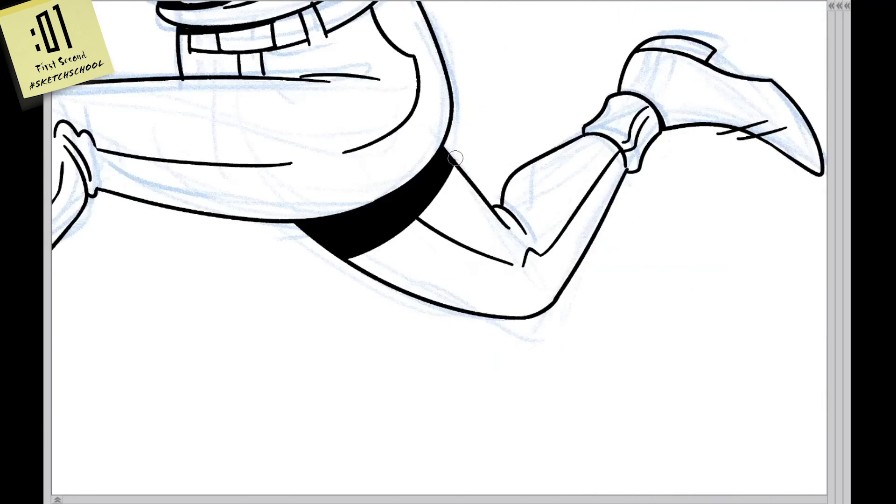
left_click_drag(444, 243, 499, 211)
key("ctrl+z")
left_click_drag(443, 243, 496, 216)
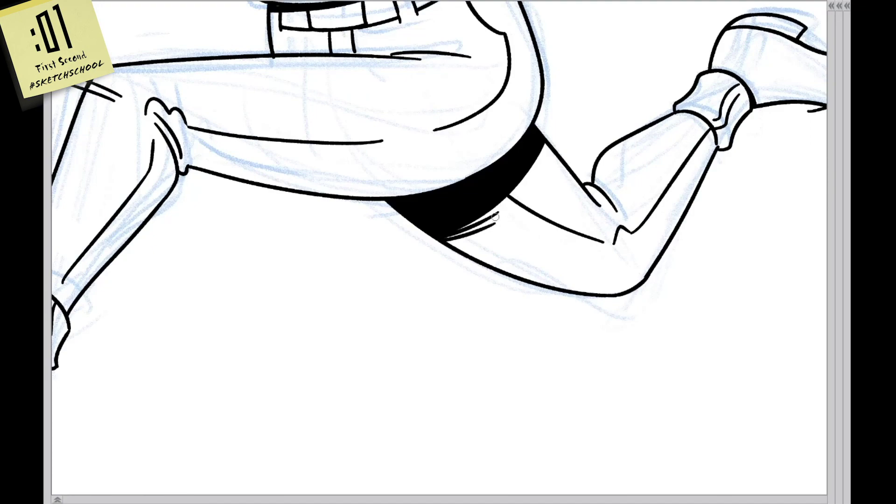
Zoom in on the crystal and ink the first edges of its hexagonal outline
key("ctrl+0")
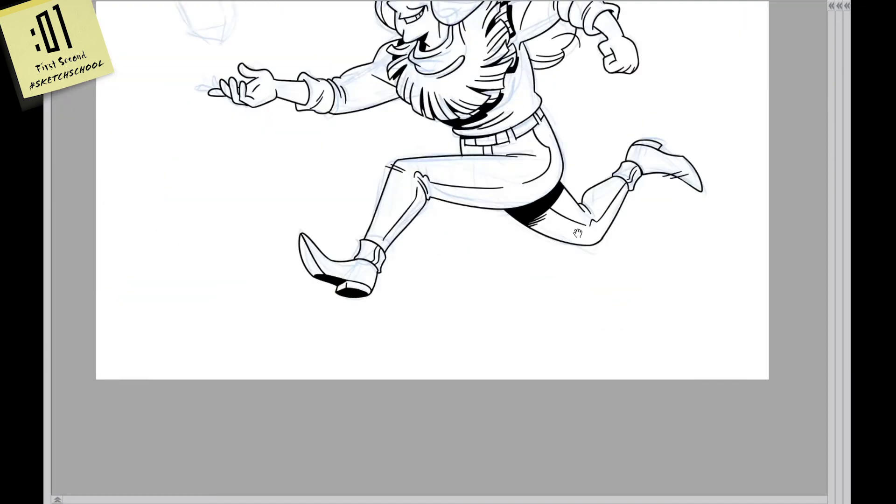
left_click_drag(579, 234, 639, 331)
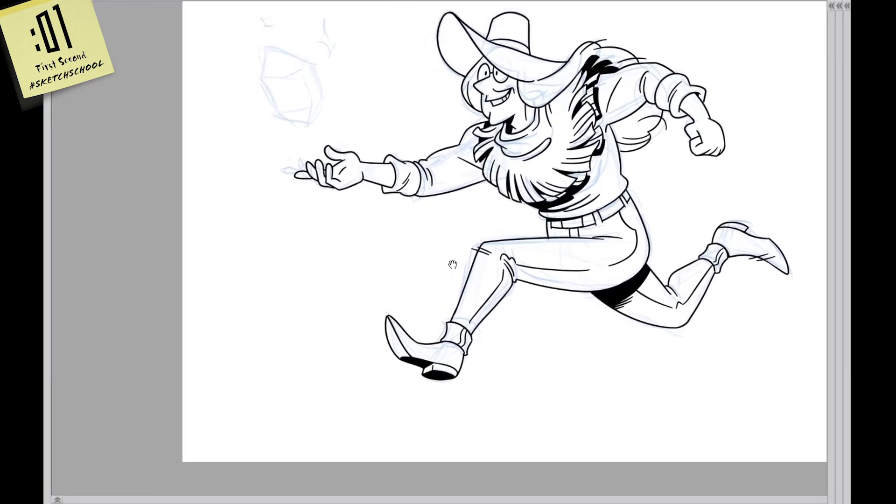
key("ctrl+0")
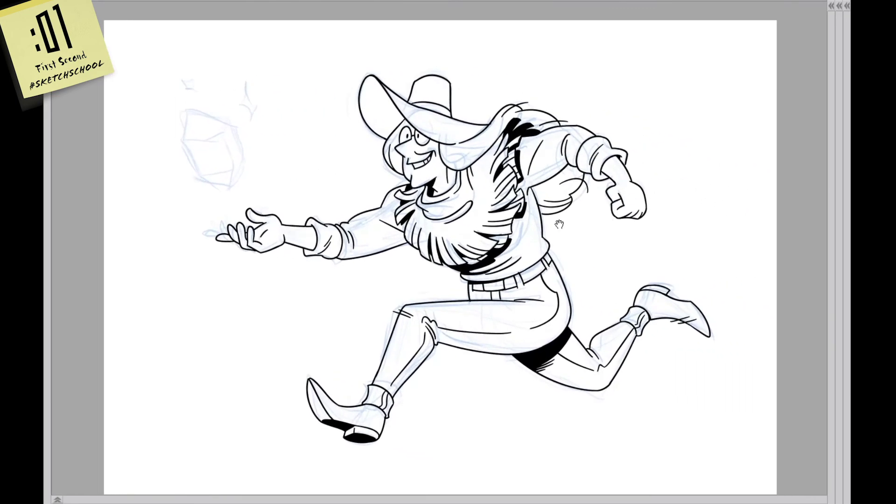
key("ctrl+plus")
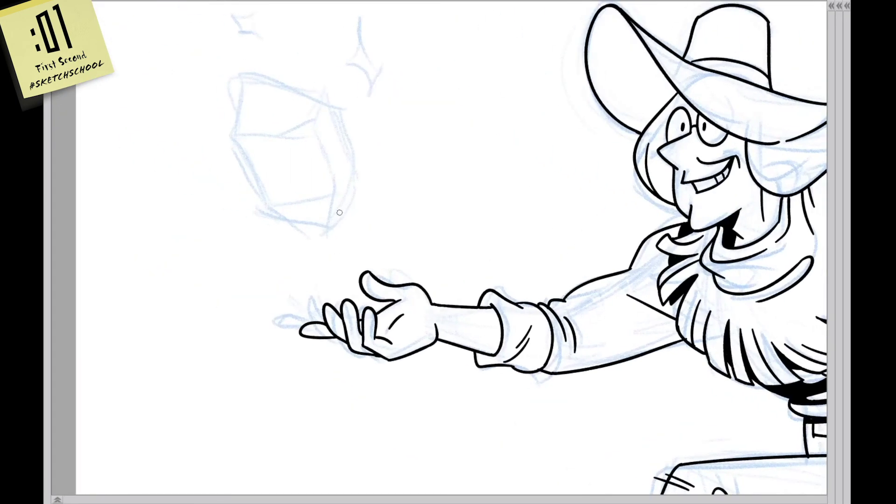
left_click_drag(360, 173, 335, 225)
key("h")
key("ctrl+plus")
left_click_drag(465, 217, 529, 202)
left_click_drag(482, 176, 553, 127)
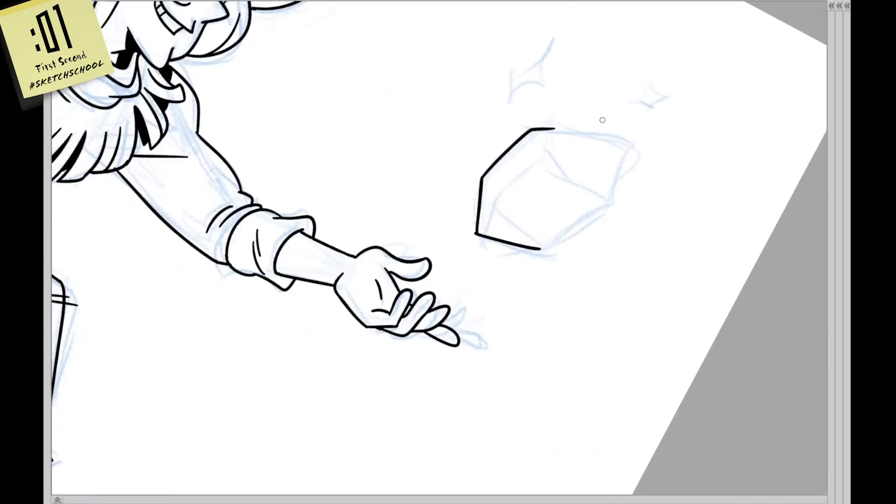
Continue the crystal outline and close its top edge to the right corner
key("h")
key("ctrl+plus")
mouse_move(437, 210)
left_mouse_down()
mouse_move(490, 141)
mouse_move(537, 129)
left_mouse_up()
key("5")
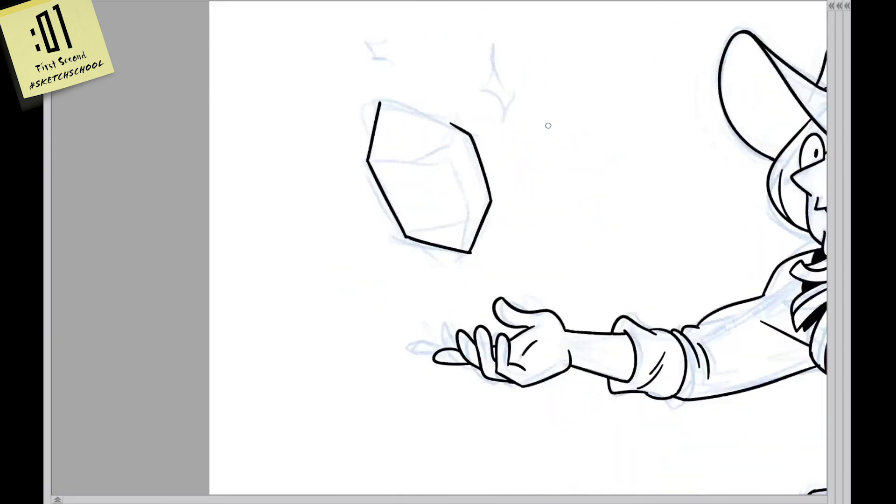
key("h")
left_click_drag(457, 115, 502, 102)
key("ctrl+z")
left_click_drag(428, 124, 504, 102)
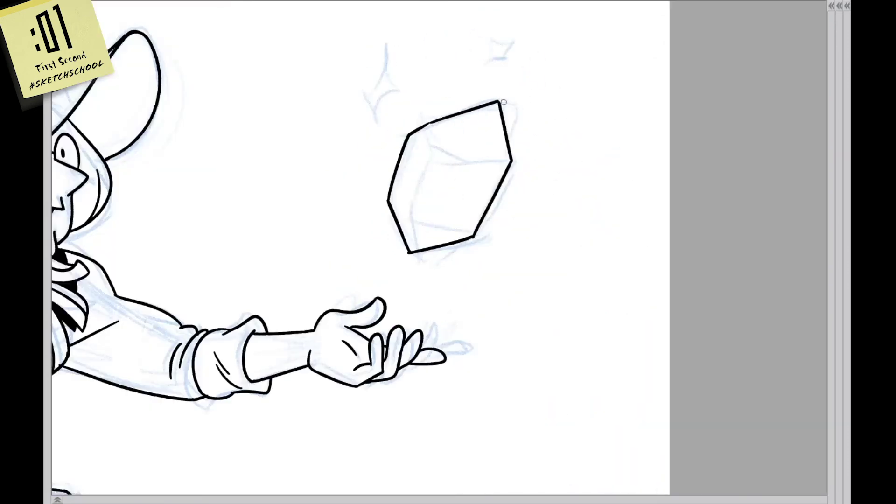
Ink inner facet lines across the crystal, then undo the bottom facet line to redraw it
left_click_drag(442, 166, 493, 161)
left_click_drag(430, 125, 439, 156)
key("h")
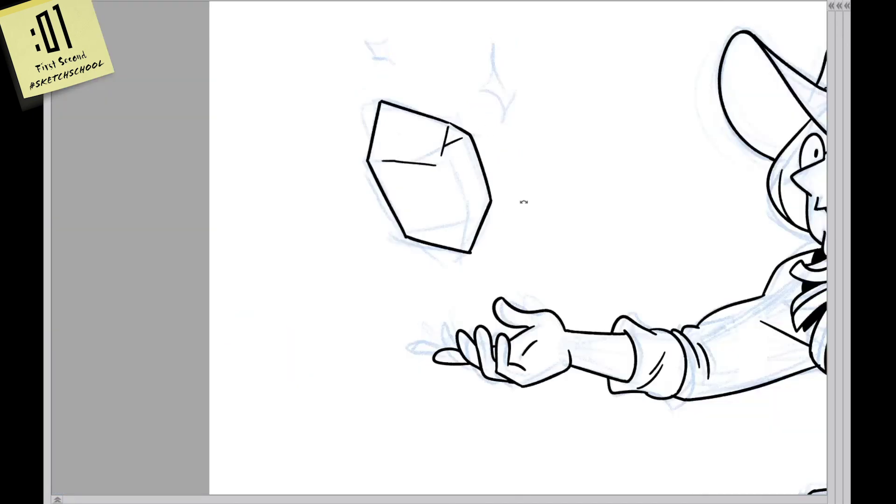
left_click_drag(524, 202, 481, 243)
left_click_drag(359, 247, 512, 180)
mouse_move(443, 169)
left_mouse_down()
mouse_move(453, 144)
mouse_move(498, 138)
left_mouse_up()
key("ctrl+z")
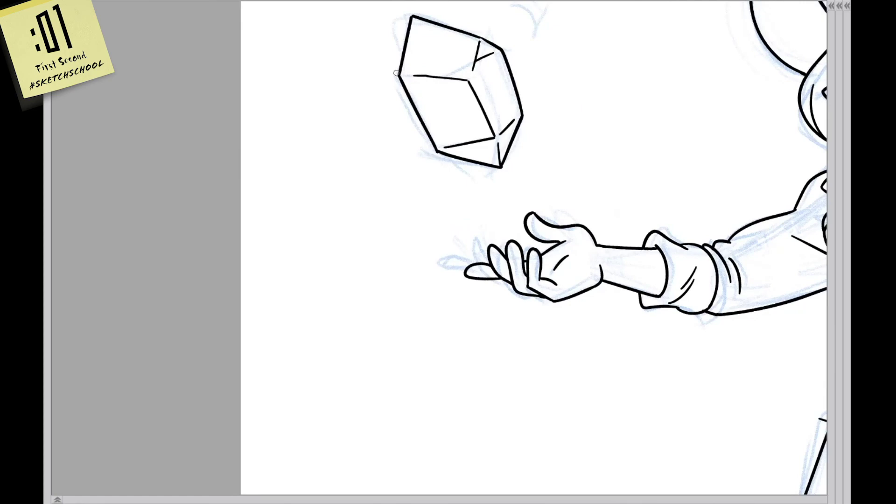
scroll(511, 154, "up", 4)
Ink a four-pointed sparkle above the crystal and a smaller one above-left of it
left_click_drag(493, 92, 525, 92)
mouse_move(494, 94)
left_mouse_down()
mouse_move(513, 127)
mouse_move(525, 92)
left_mouse_up()
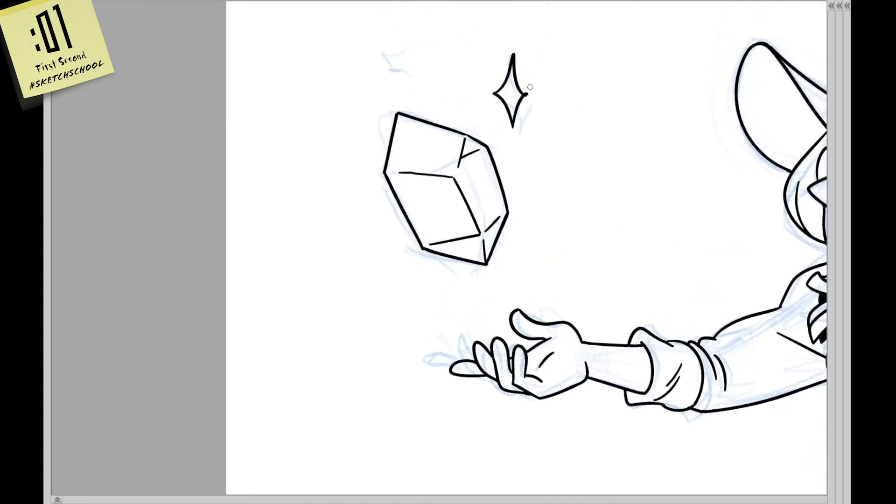
mouse_move(388, 53)
left_mouse_down()
mouse_move(391, 63)
mouse_move(389, 50)
mouse_move(407, 58)
mouse_move(410, 74)
left_mouse_up()
left_click_drag(608, 243, 592, 250)
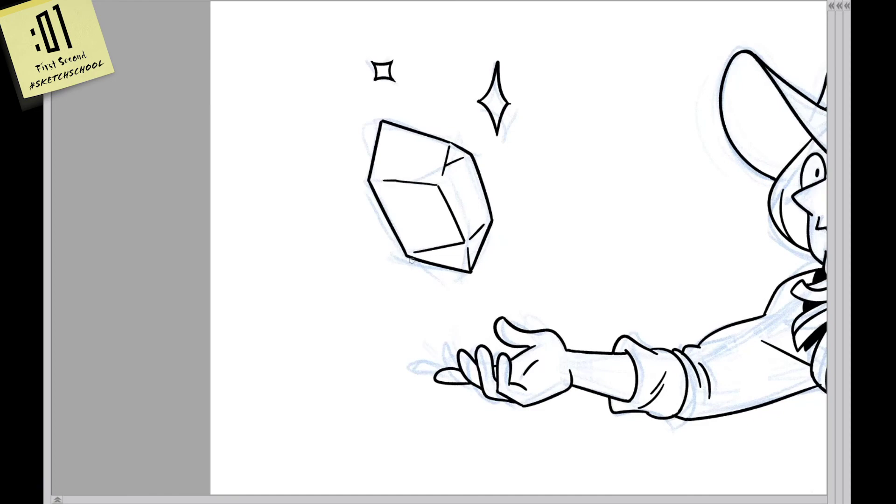
scroll(472, 272, "right", 10)
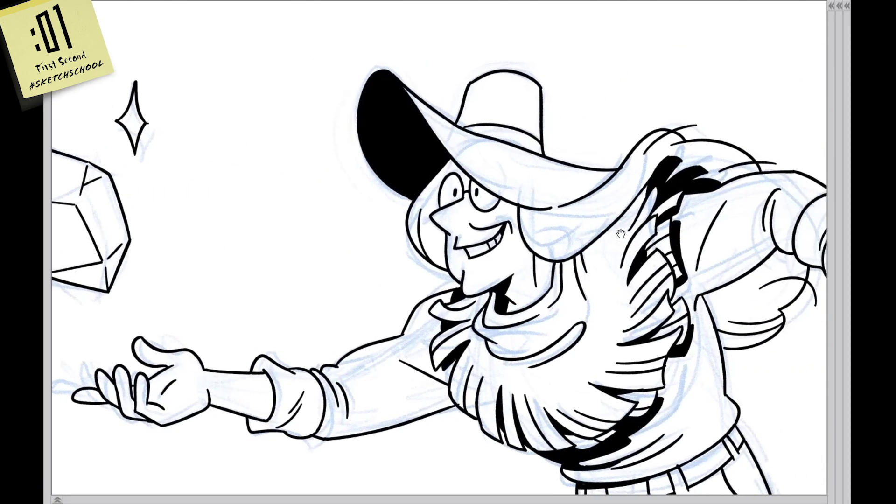
Ink a horizontal hatched shadow under the boots and a two-bump dust cloud beside it
scroll(528, 293, "down", 5)
scroll(528, 293, "right", 3)
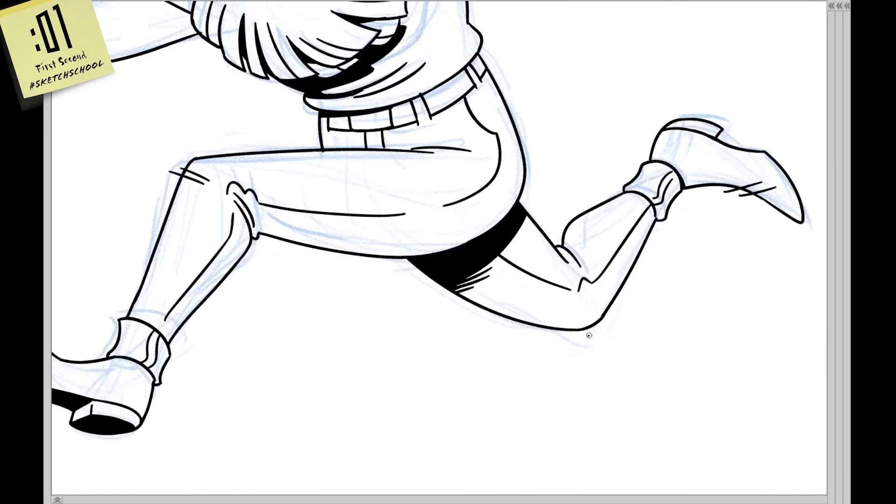
scroll(528, 293, "up", 1)
scroll(528, 293, "down", 8)
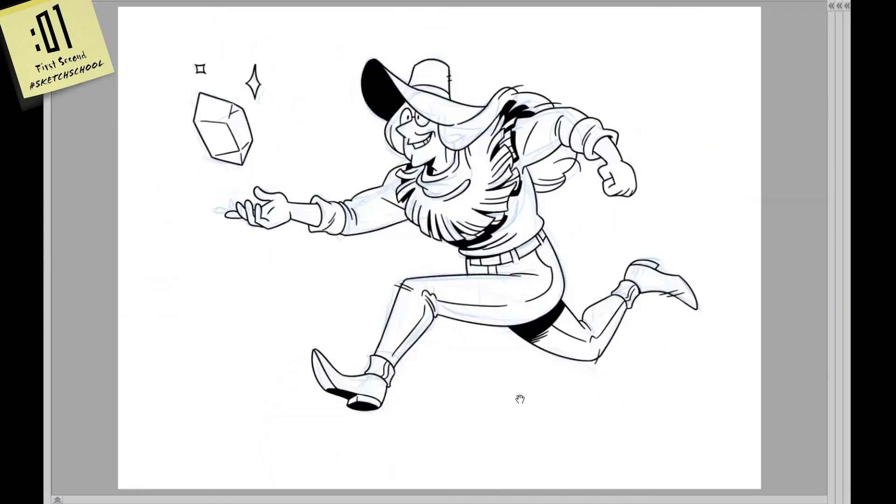
left_click_drag(584, 388, 640, 265)
mouse_move(462, 319)
left_mouse_down()
mouse_move(592, 311)
mouse_move(541, 309)
left_mouse_up()
mouse_move(630, 274)
left_mouse_down()
mouse_move(500, 299)
mouse_move(615, 265)
left_mouse_up()
Redraw the dust cloud behind the back boot with a small curled bump
key("ctrl+z")
mouse_move(521, 319)
left_mouse_down()
mouse_move(615, 264)
mouse_move(610, 311)
left_mouse_up()
key("ctrl+z")
key("h")
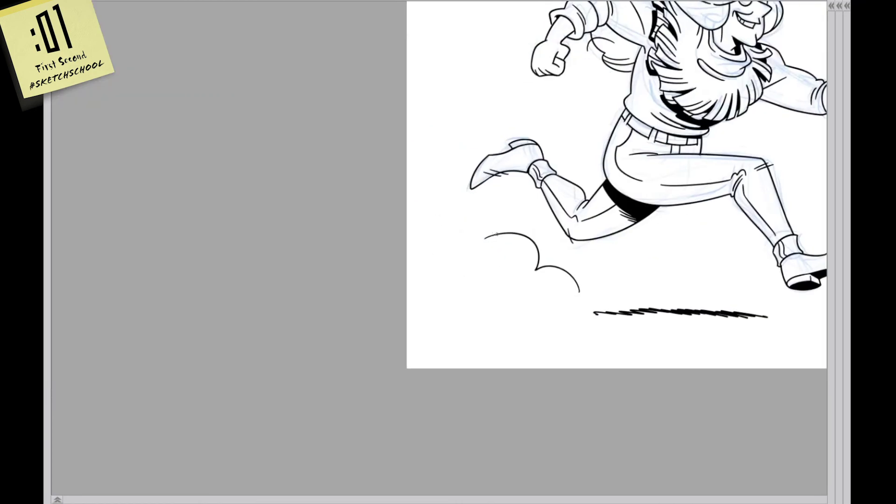
left_click_drag(496, 236, 492, 276)
Add a small puff cloud near the raised boot and show the whole page
key("h")
mouse_move(513, 137)
left_mouse_down()
mouse_move(518, 156)
mouse_move(537, 131)
mouse_move(516, 140)
mouse_move(679, 199)
mouse_move(718, 243)
left_mouse_up()
key("Tab")
key("Tab")
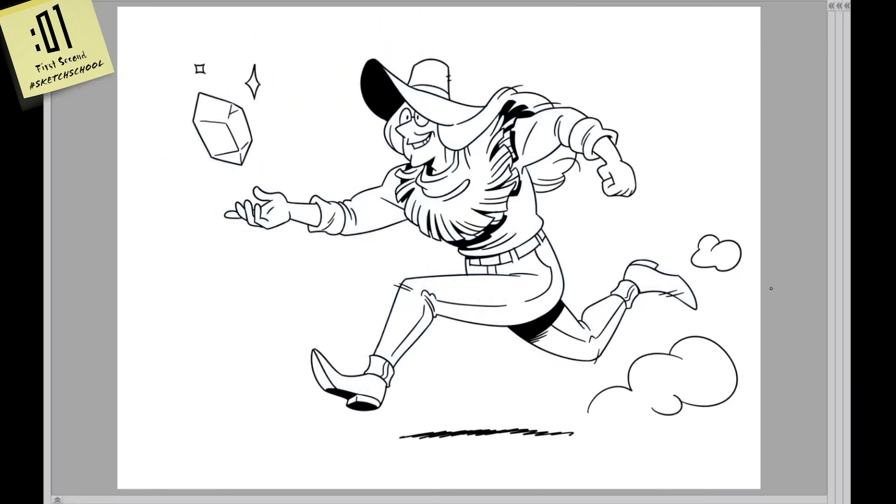